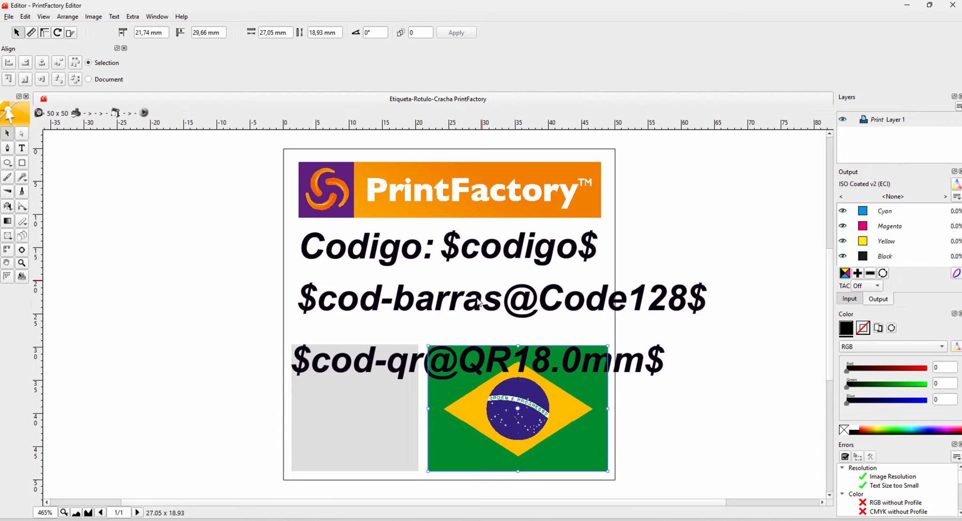
- Switch to the Dados-Variaveis spreadsheet in the browser and place its window beside the label's placeholder texts
left_click(482, 518)
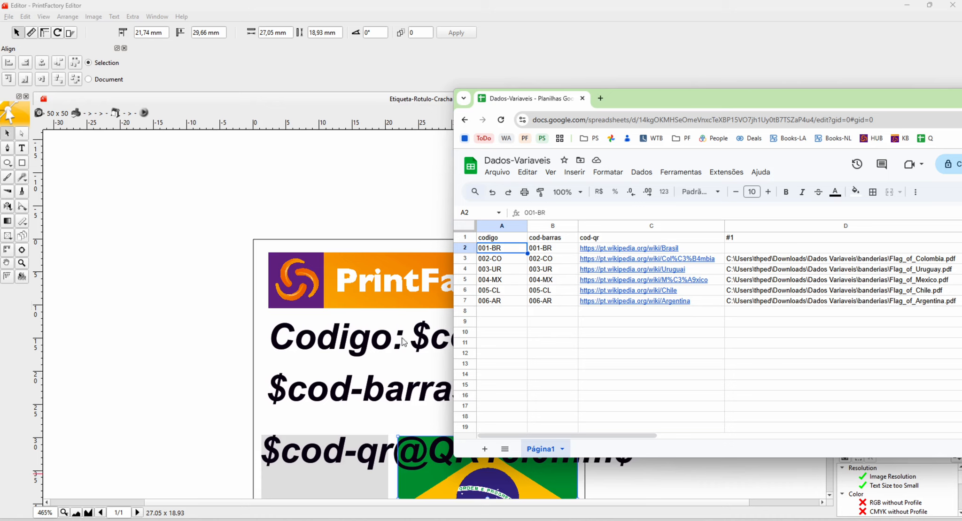
scroll(367, 350, "down", 3)
scroll(367, 350, "up", 2)
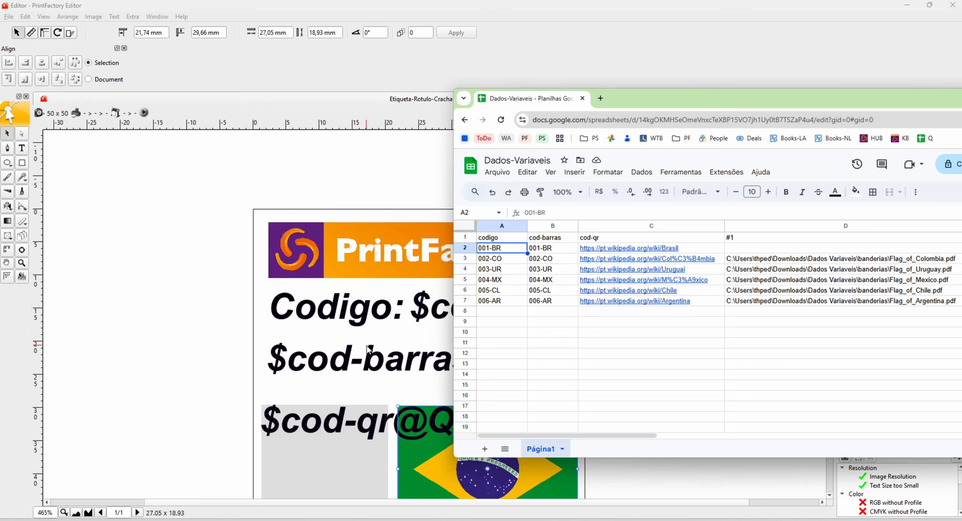
left_click_drag(644, 92, 778, 98)
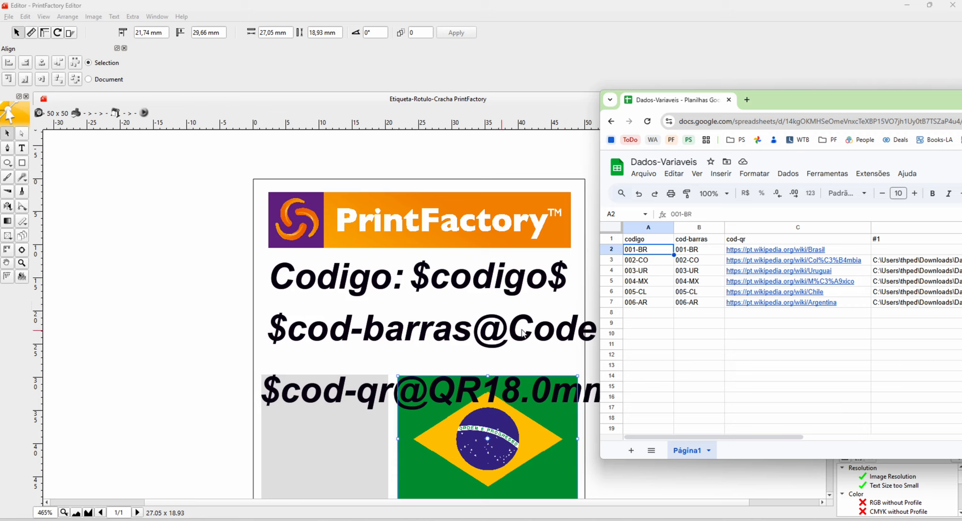
- Compare the spreadsheet's codigo, cod-barras, cod-qr and #1 columns with the variable placeholders on the label
left_click_drag(697, 253, 697, 308)
left_click(641, 254)
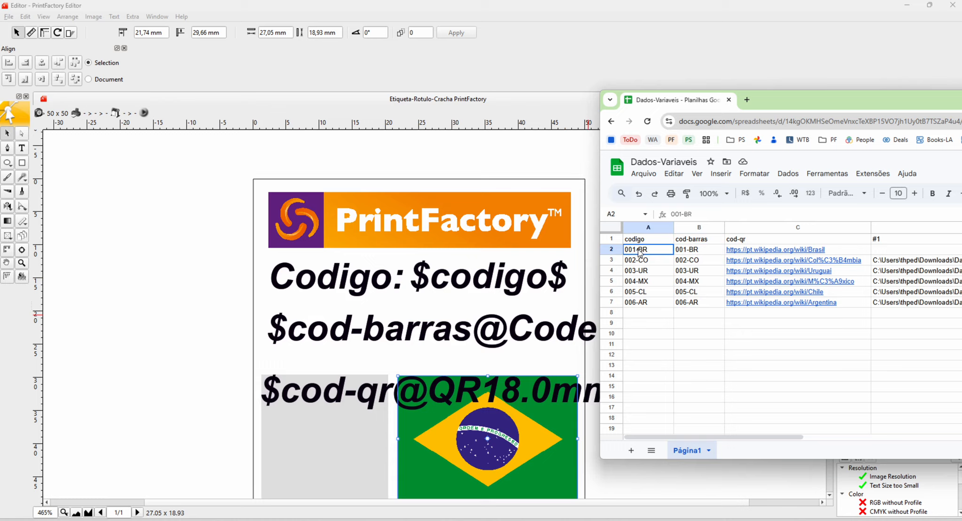
left_click(702, 251)
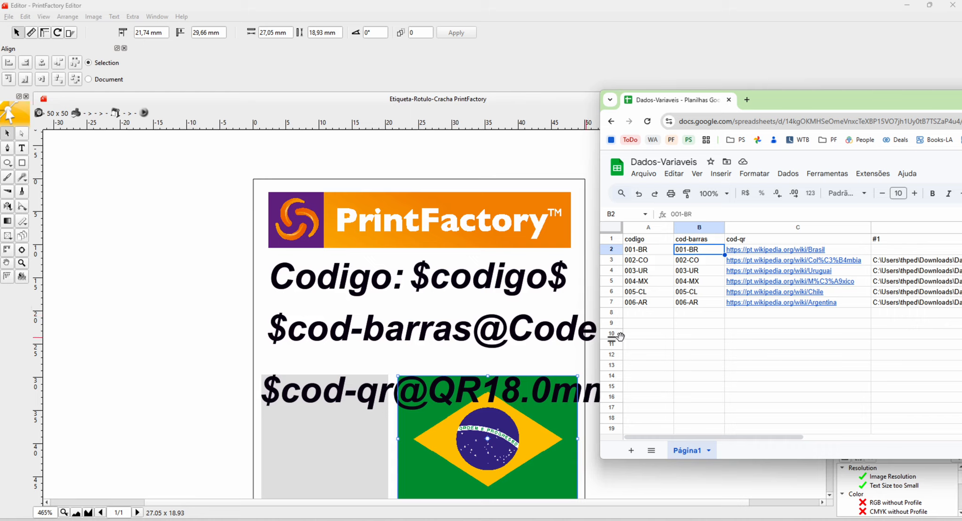
left_click(746, 242)
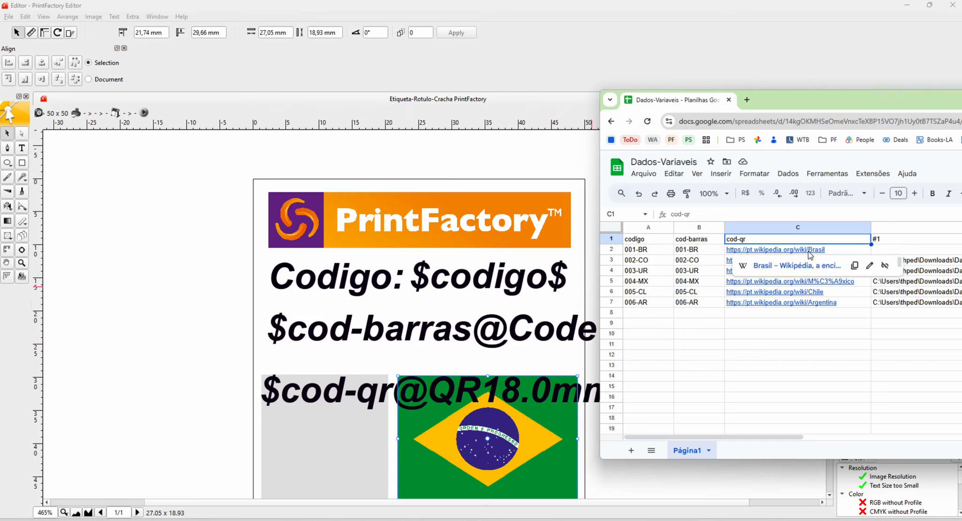
left_click_drag(831, 101, 636, 96)
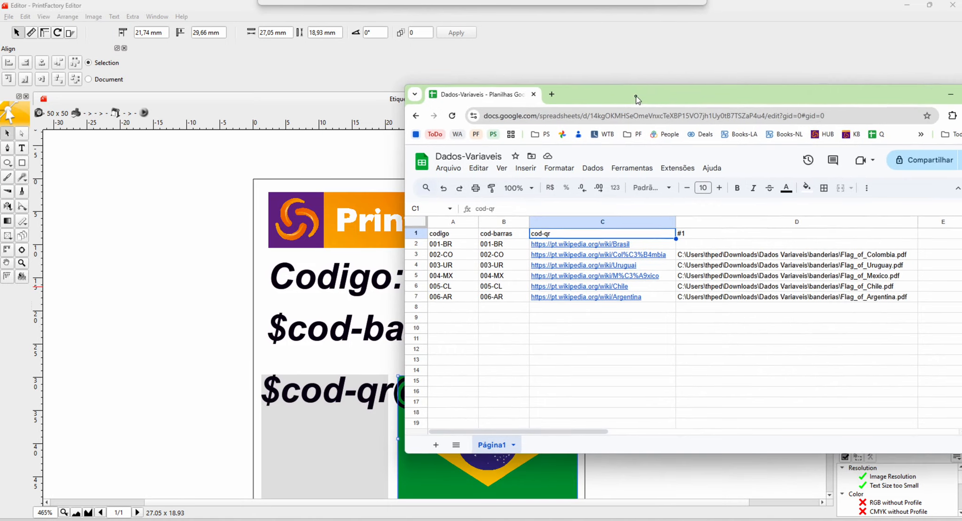
left_click(696, 236)
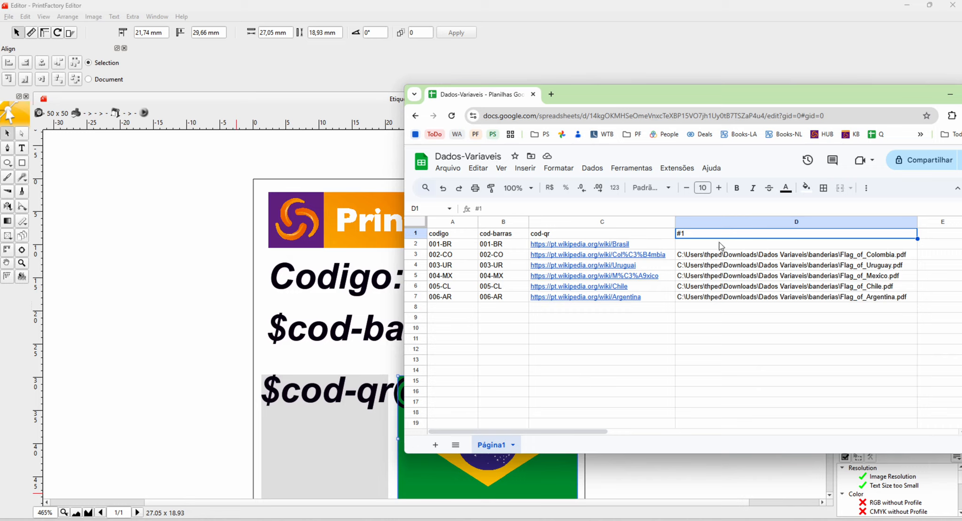
- Switch to the banderias folder in File Explorer and copy the full path of Flag_of_Brazil.pdf
mouse_move(448, 519)
left_click(496, 518)
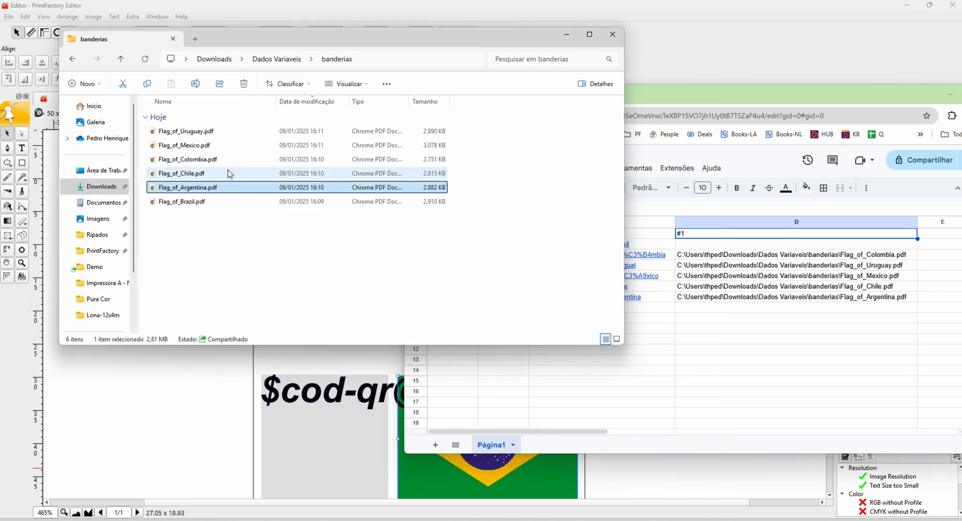
right_click(184, 204)
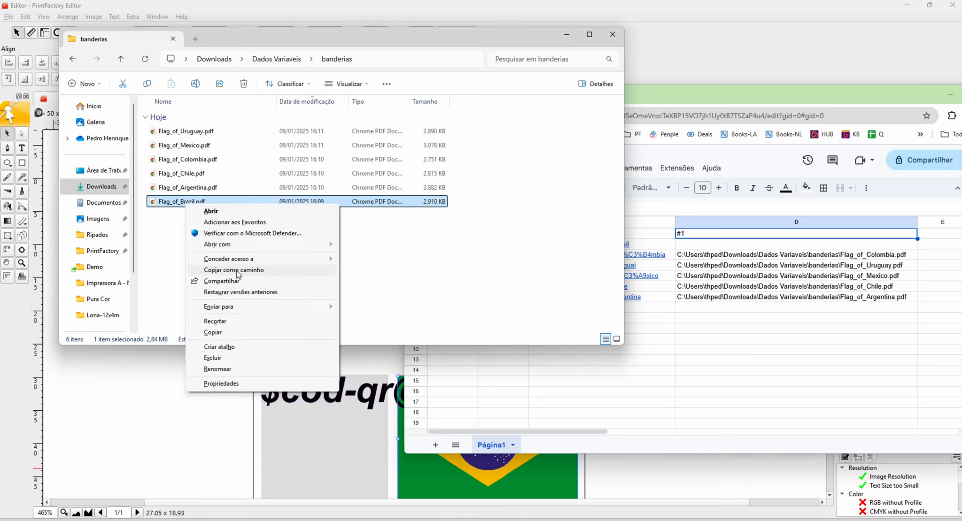
left_click(237, 275)
- Paste the Brazil flag's file path into cell D2 of the spreadsheet and remove its enclosing quotation marks
left_click(707, 338)
left_click(696, 244)
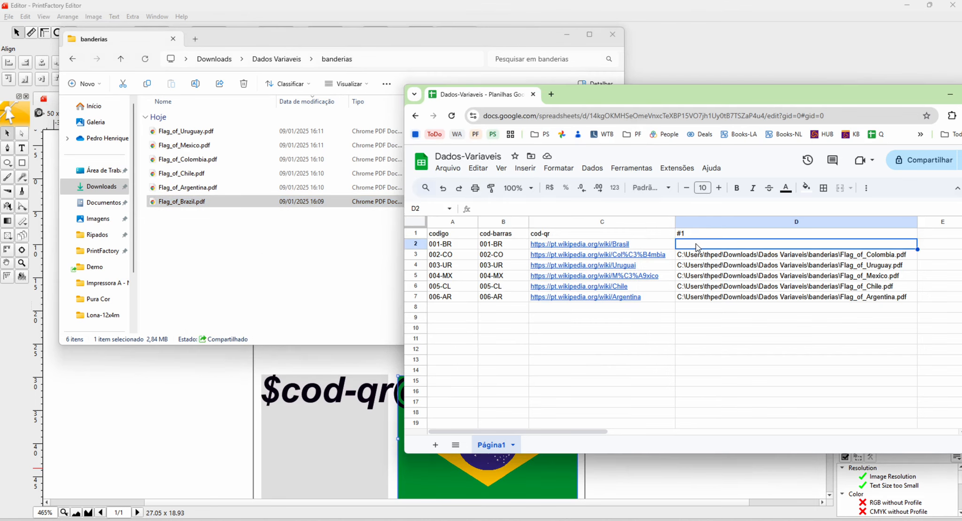
type("\"C:\\Users\\thped\\Downloads\\Dados Variaveis\\banderias\\Flag_of_Brazil.pdf\"")
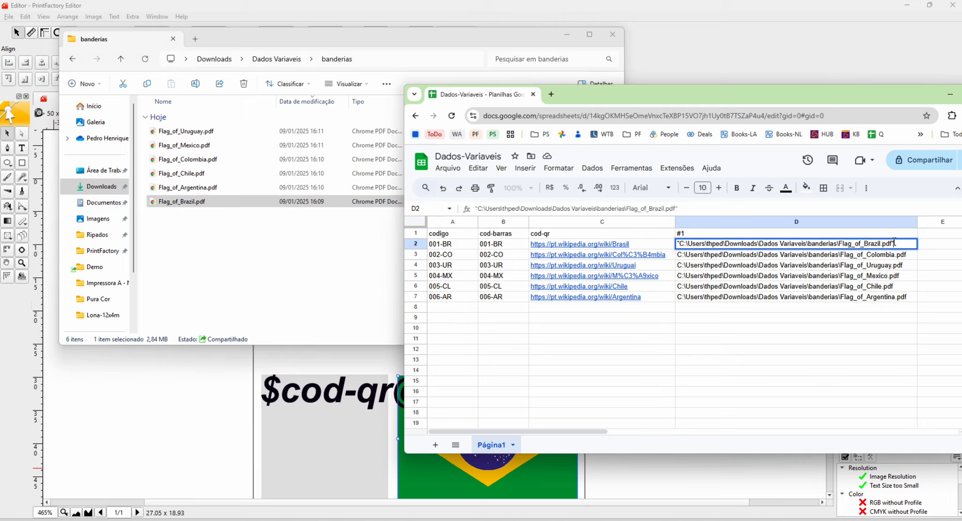
key("Home")
key("Delete")
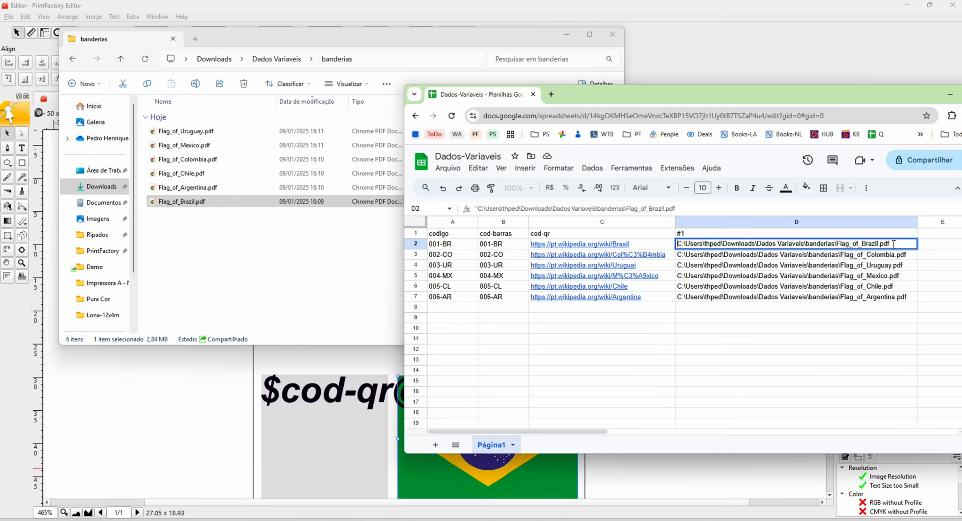
key("Return")
left_click(695, 330)
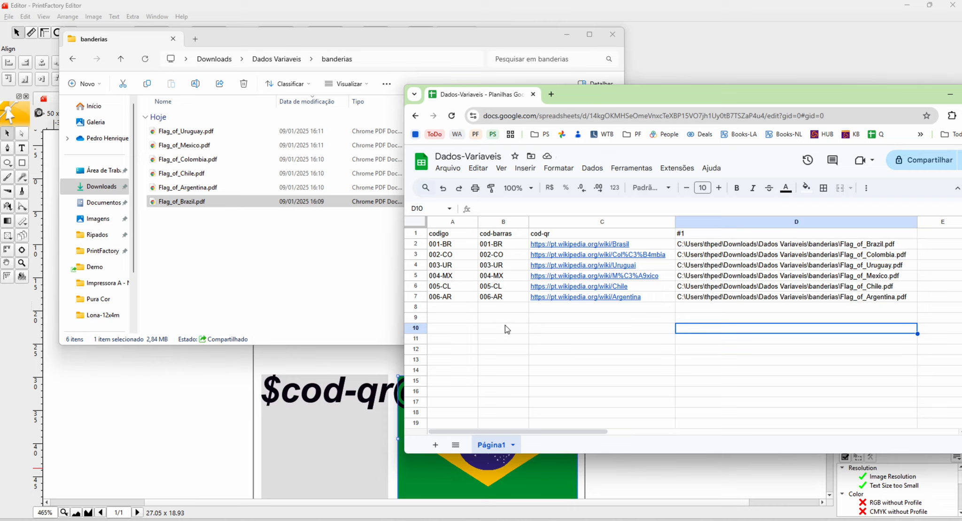
- Download the sheet as comma-separated values, saving it over Dados-Variaveis - Bandeiras.csv in the Dados Variaveis folder
left_click(450, 170)
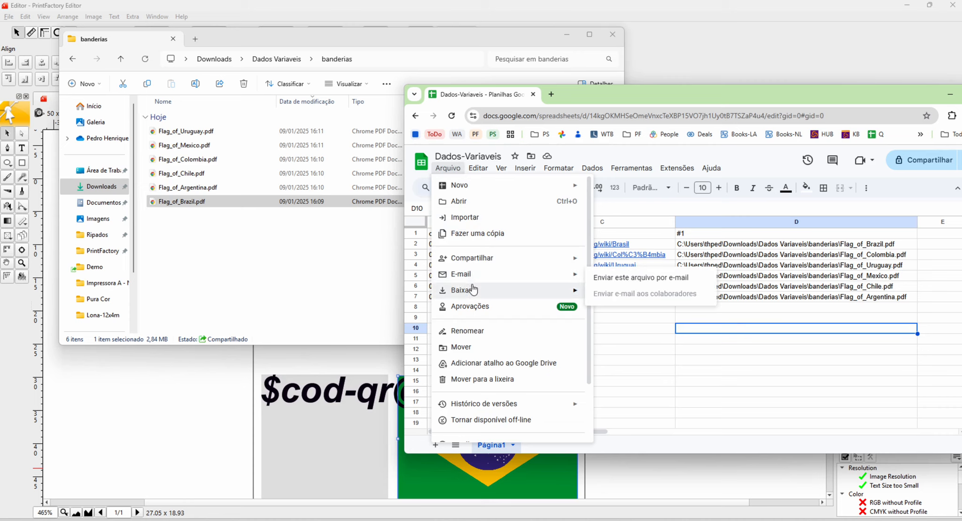
mouse_move(475, 290)
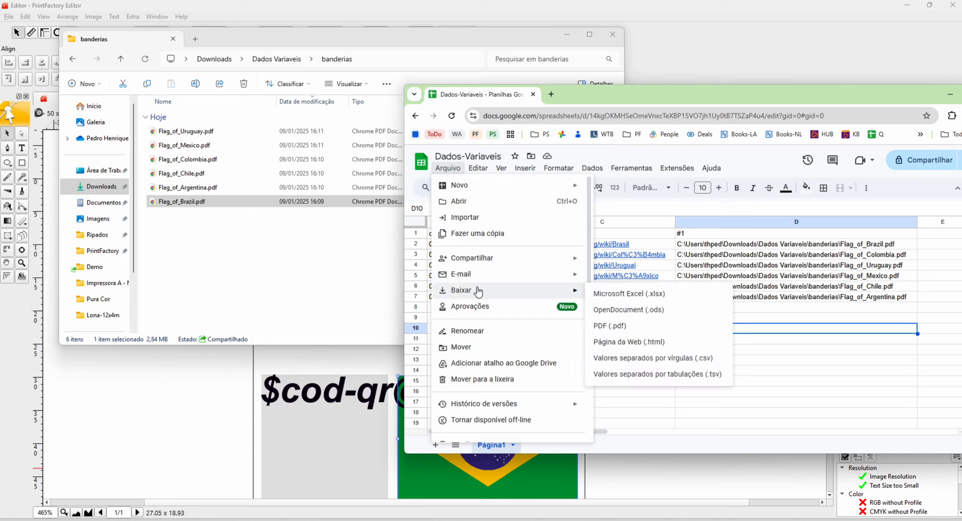
left_click(645, 360)
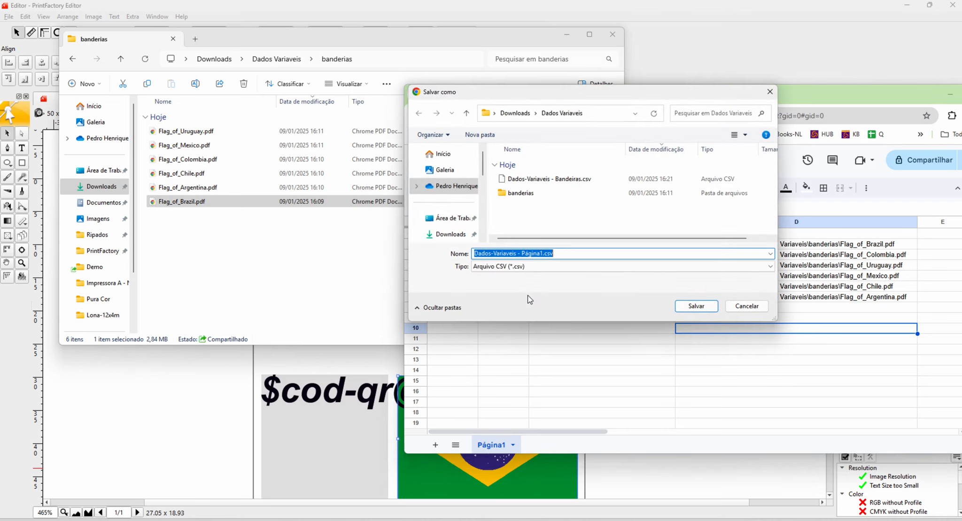
left_click(563, 183)
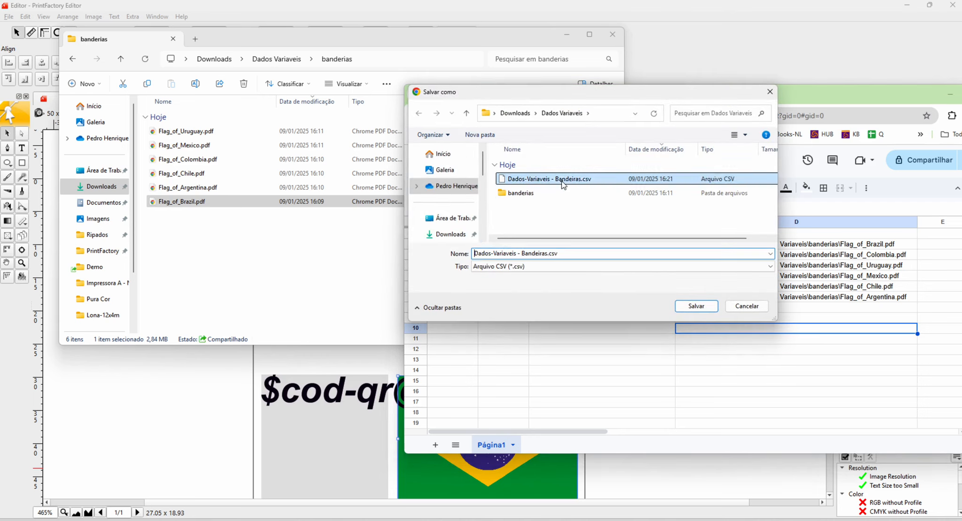
left_click(681, 305)
left_click(506, 265)
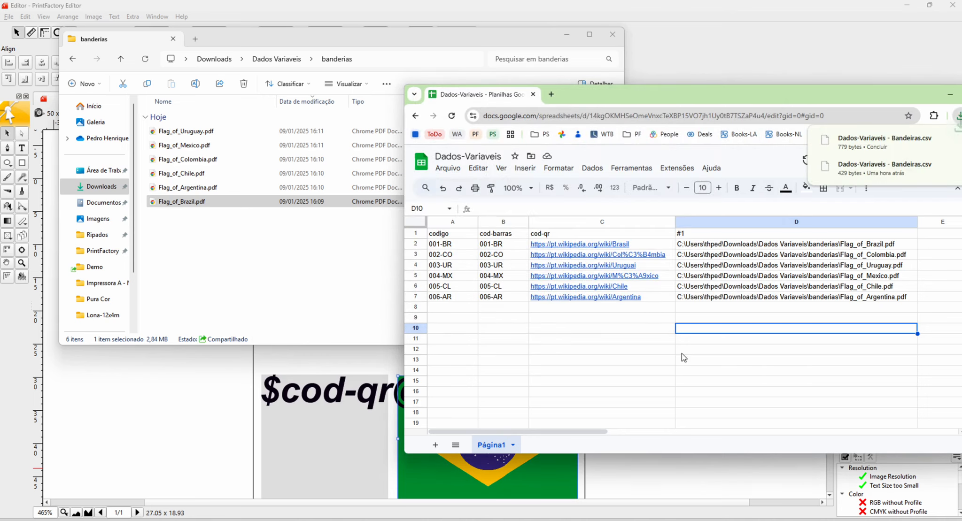
left_click(660, 362)
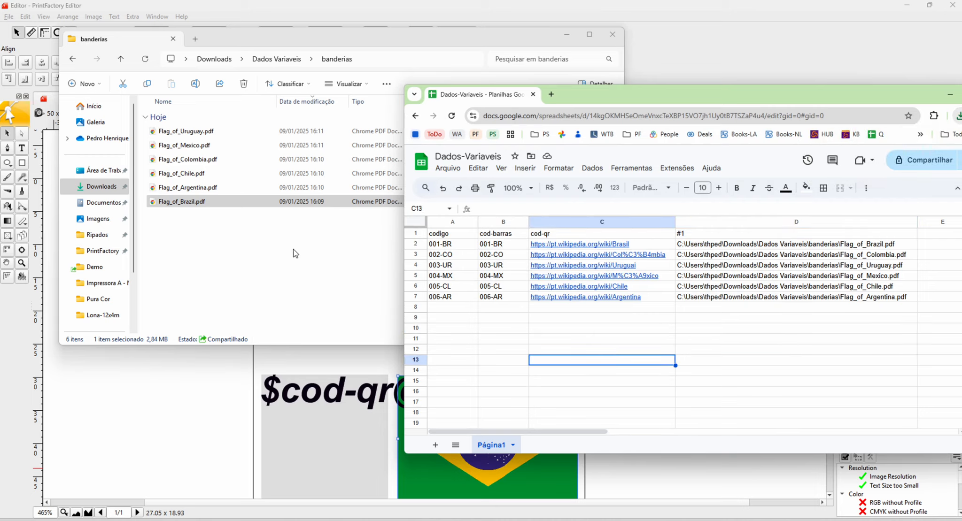
- Minimize the banderias folder window and return to the label layout in PrintFactory Editor
left_click(292, 251)
left_click(565, 35)
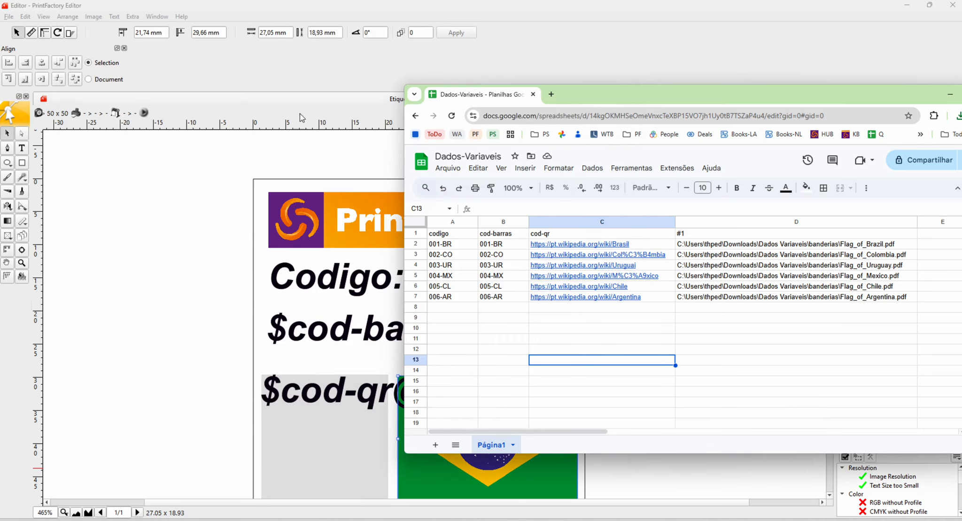
left_click(250, 184)
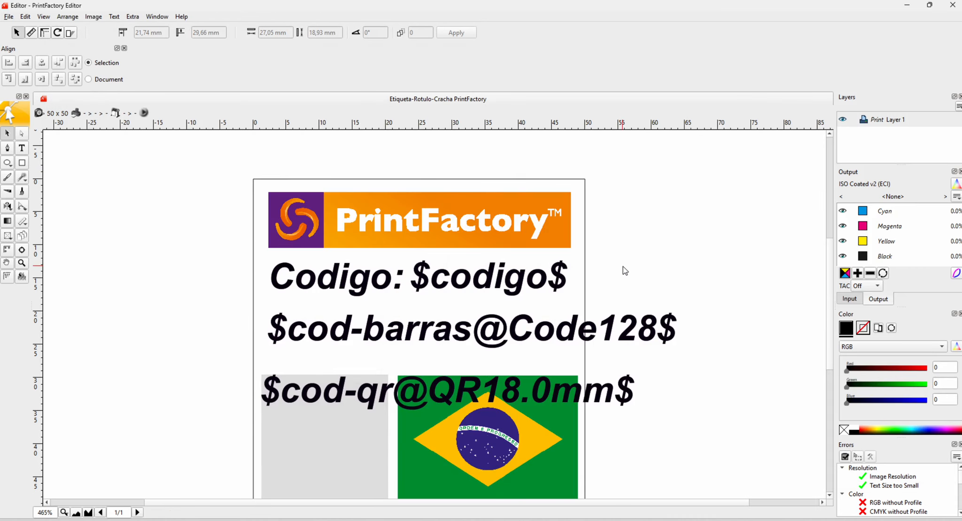
scroll(623, 266, "down", 1)
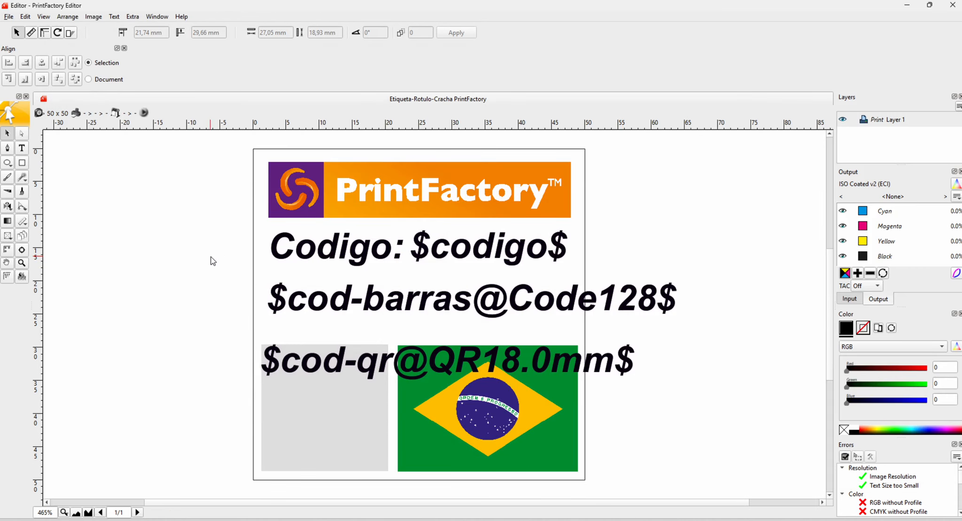
scroll(179, 186, "left", 2)
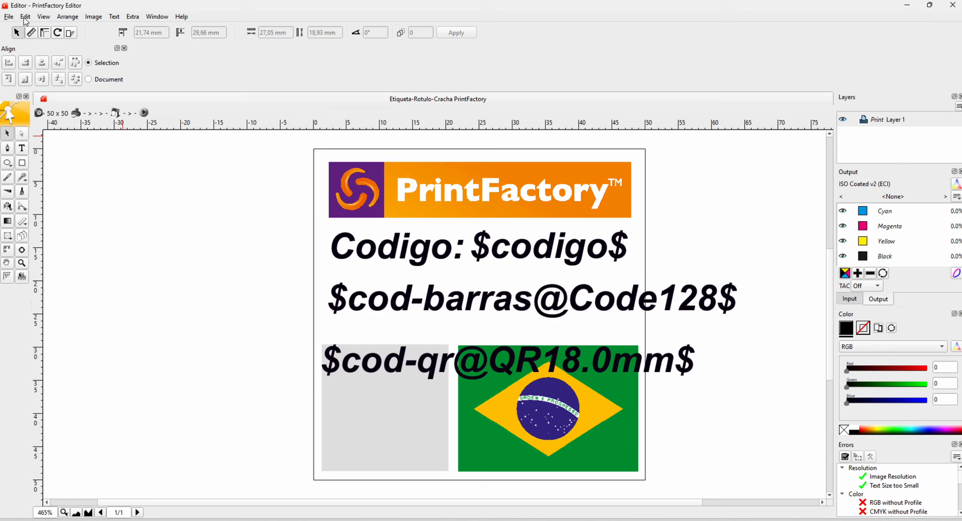
left_click(9, 16)
mouse_move(25, 16)
left_click(225, 78)
- Inspect the $codigo$ placeholder by highlighting it with the Text tool, then return to the selection tool
left_click(489, 246)
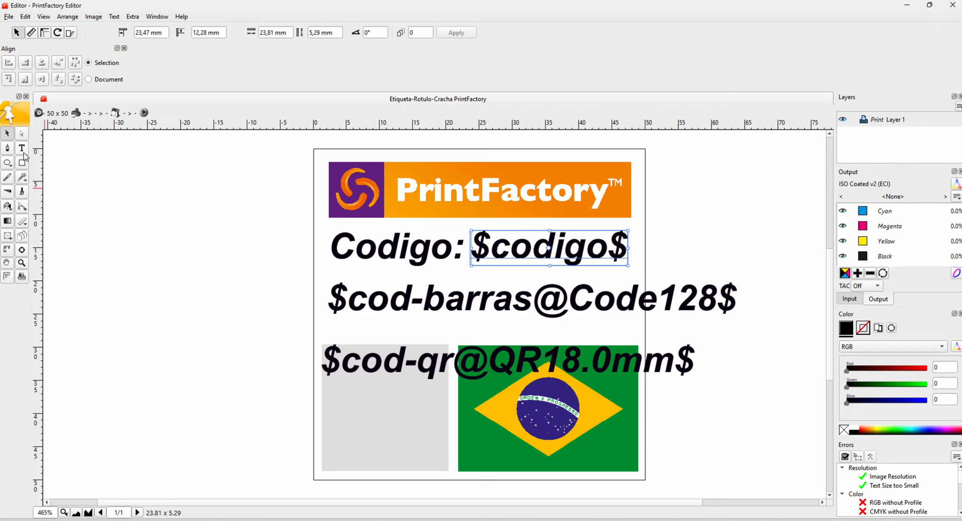
left_click(23, 150)
double_click(566, 256)
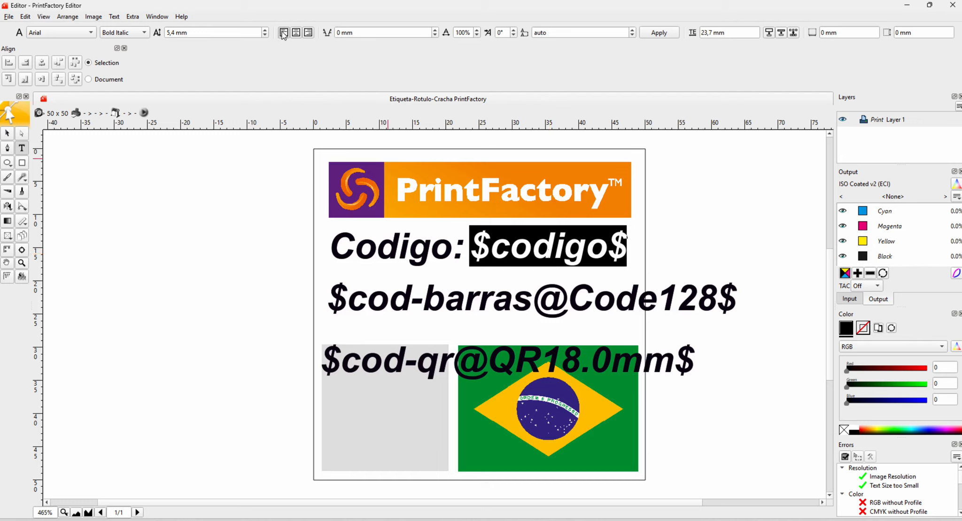
left_click(7, 133)
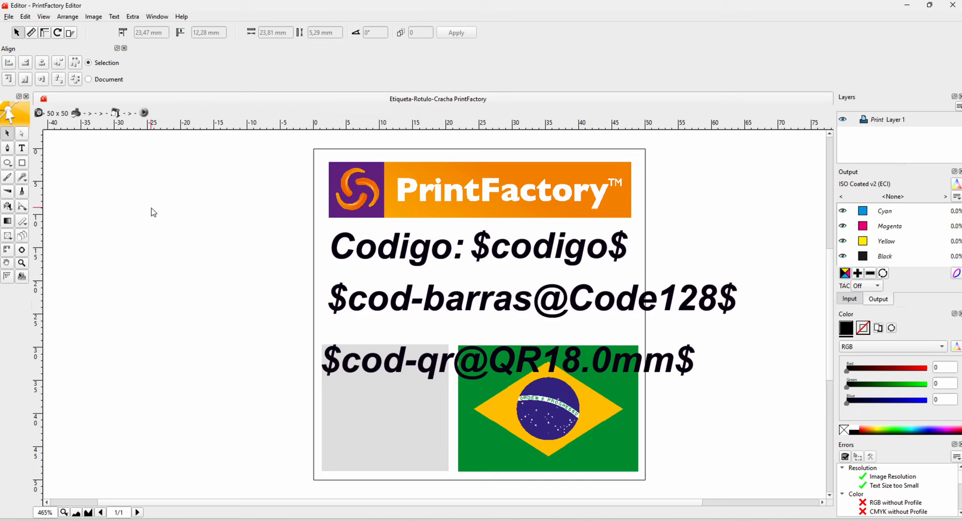
- Review the keyword categories and available barcode types in the VDP Keyword dialog, then close it without inserting anything
left_click(114, 17)
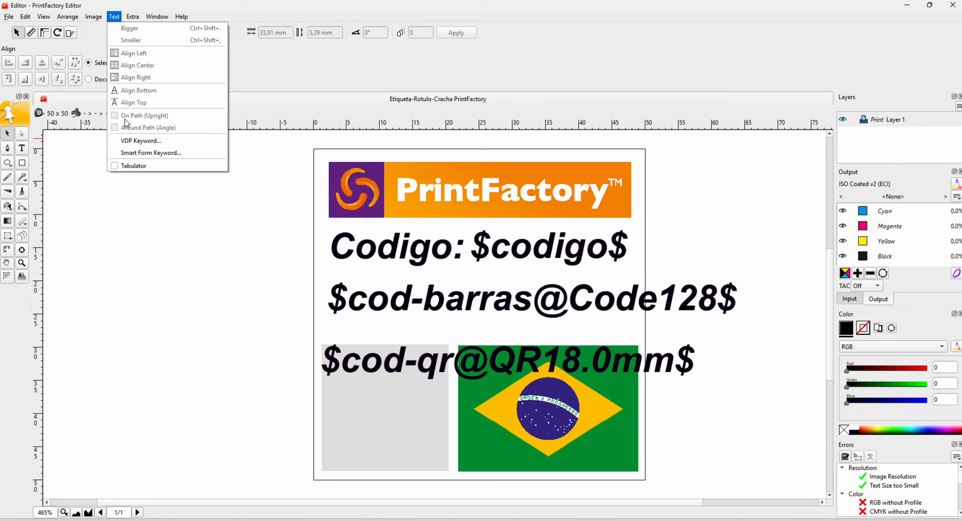
left_click(126, 141)
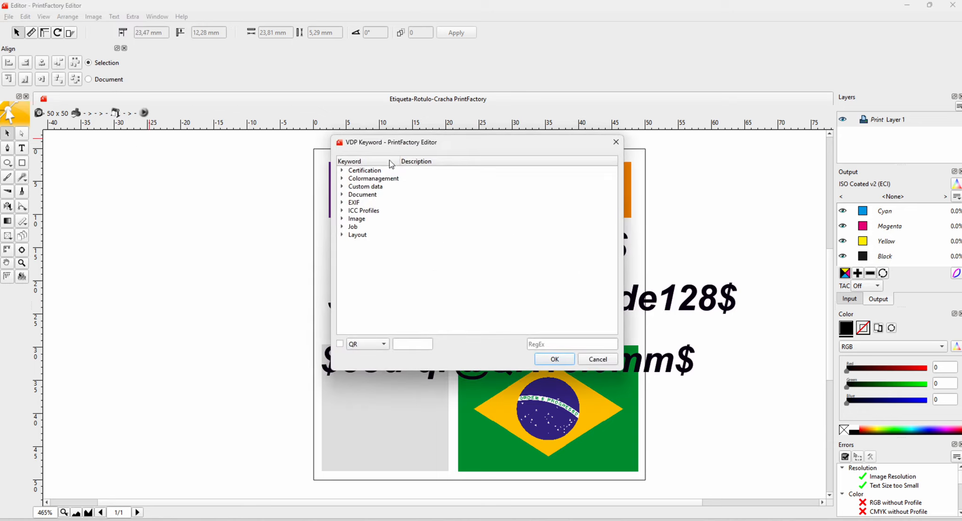
left_click_drag(396, 145, 132, 41)
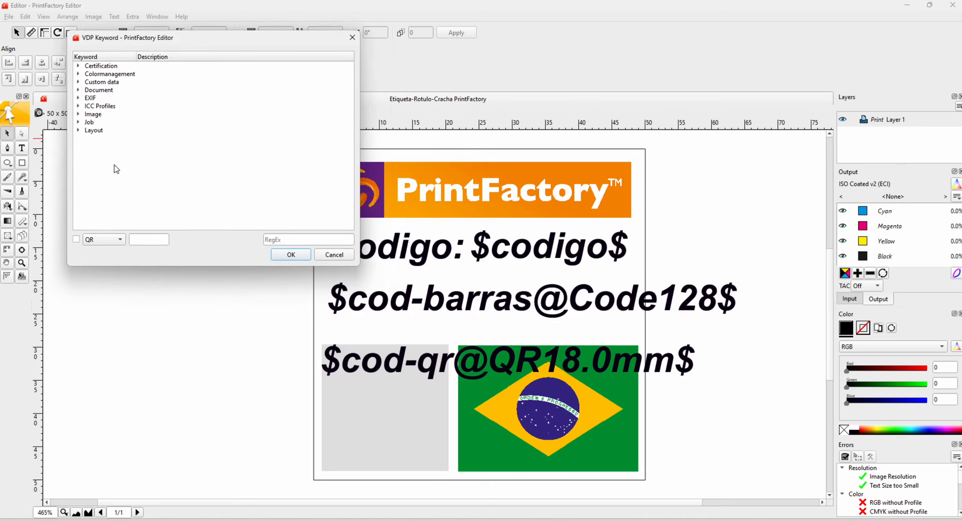
left_click(121, 240)
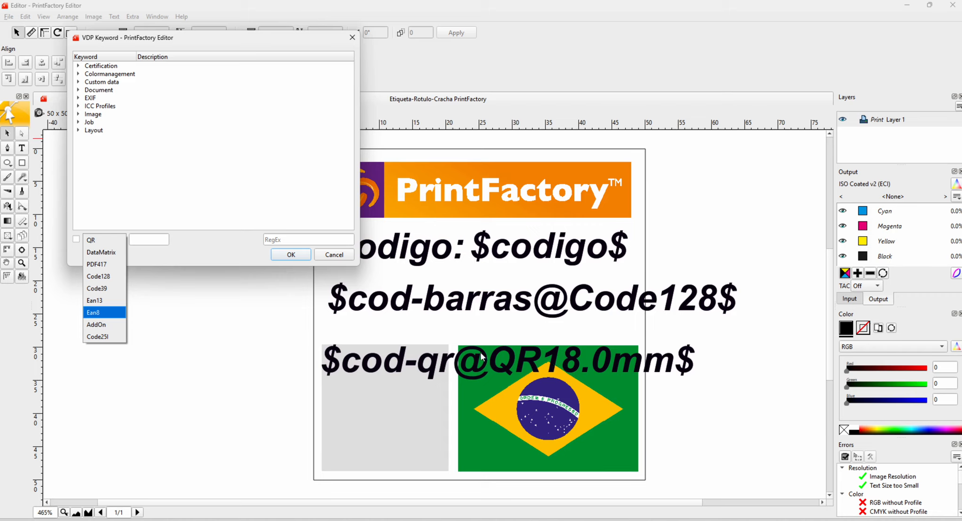
left_click(334, 255)
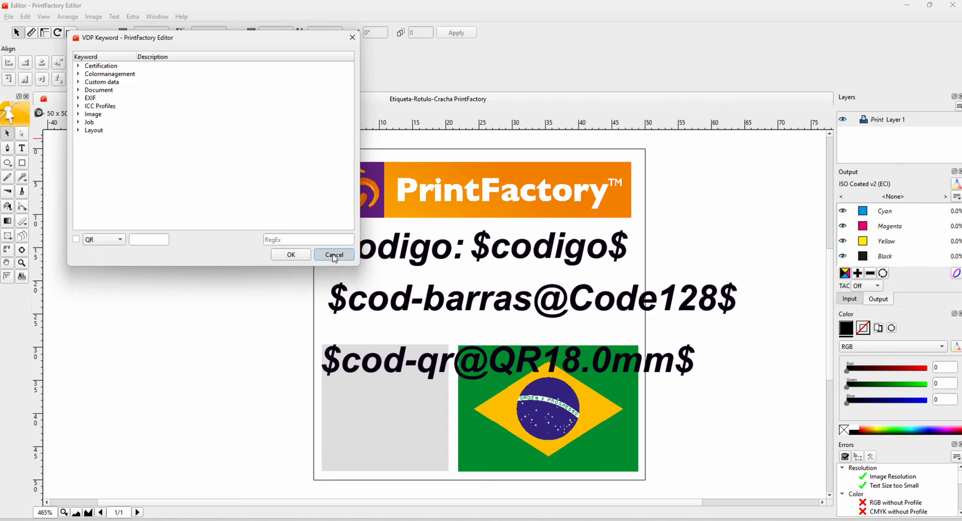
left_click(333, 255)
left_click(366, 408)
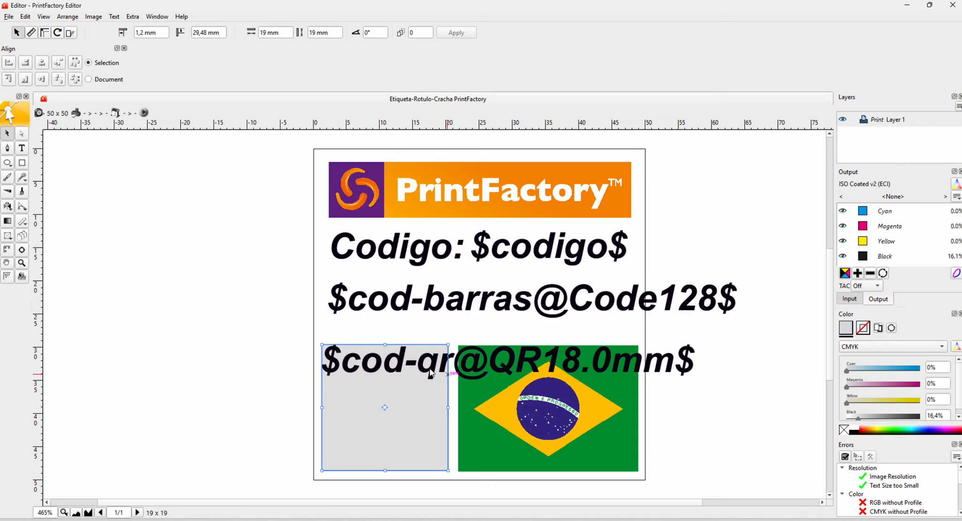
left_click(482, 373)
left_click_drag(459, 366, 438, 366)
scroll(420, 367, "up", 1)
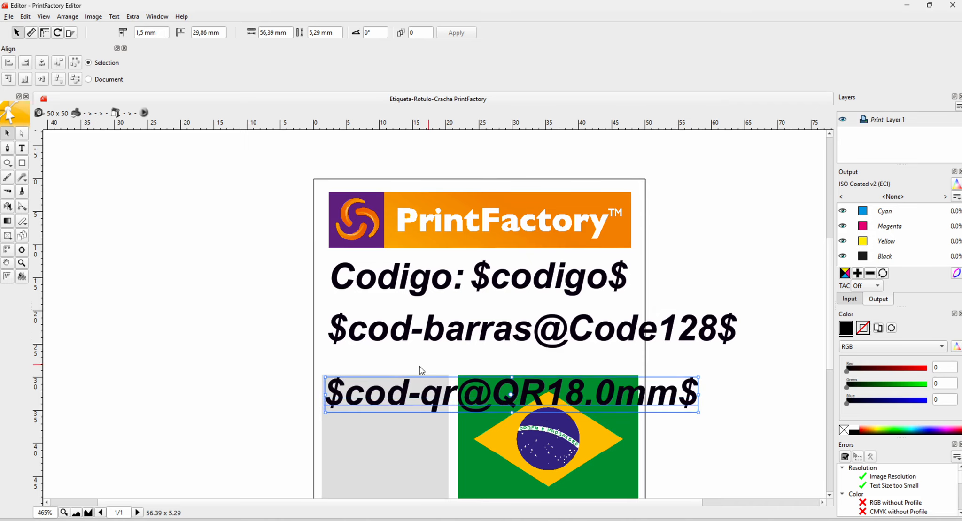
left_click(286, 381)
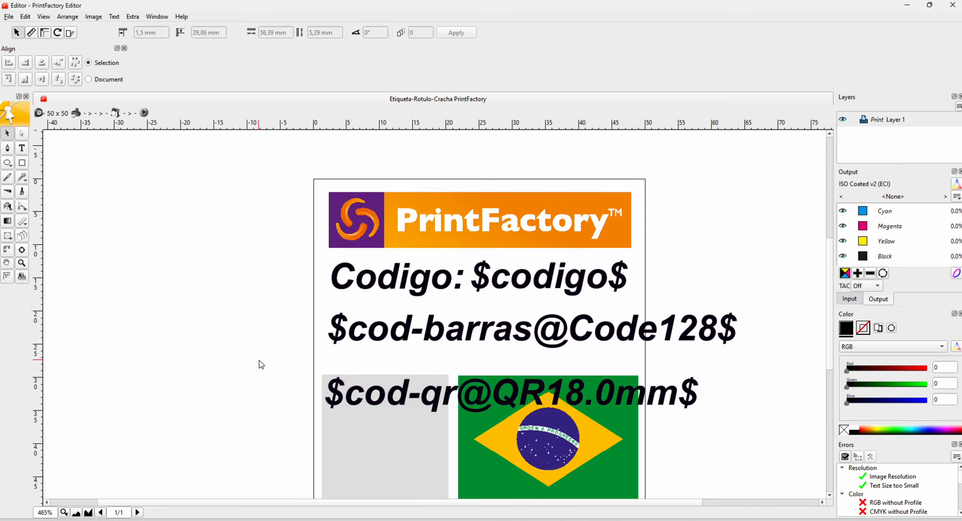
- Draw an image template frame with ID #1 in the empty area beside the label, about 22 × 14.3 mm
scroll(258, 364, "down", 1)
left_click(479, 399)
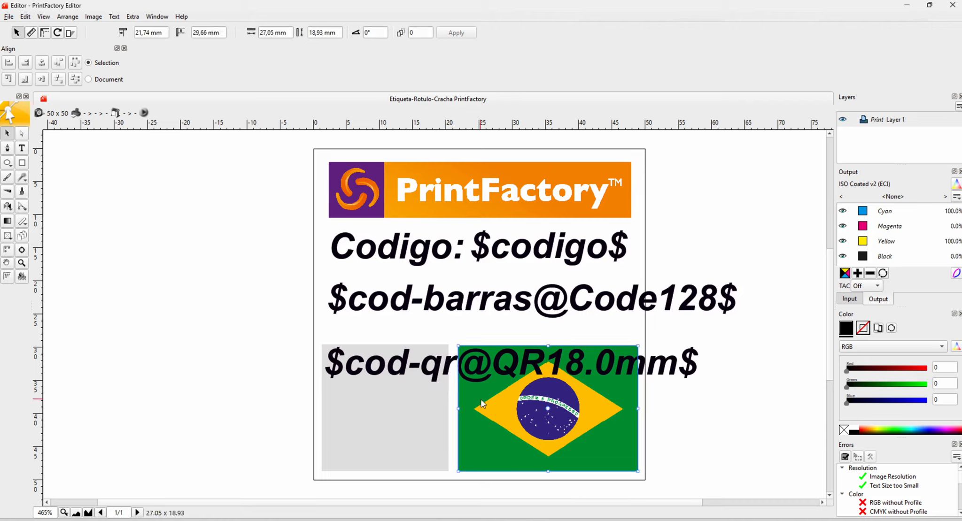
left_click(7, 237)
left_click(9, 240)
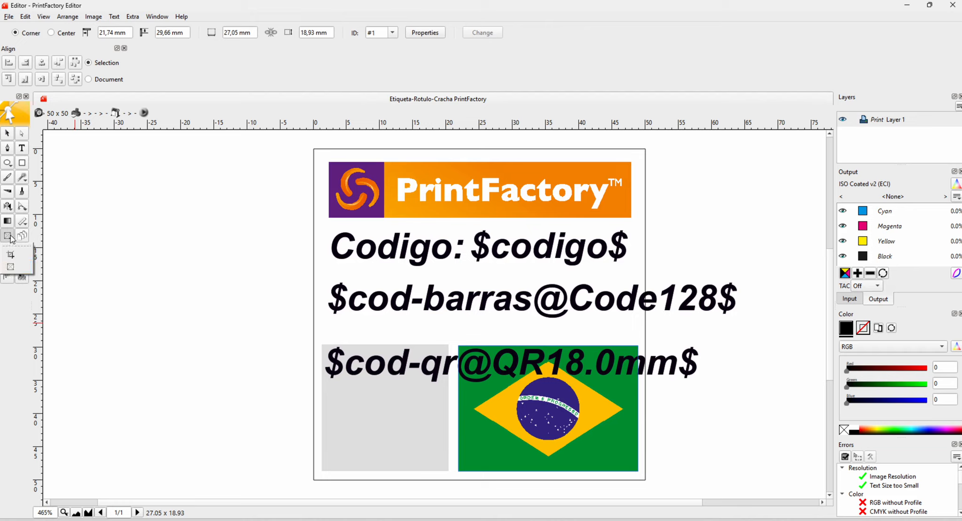
left_click(15, 268)
left_click_drag(98, 279, 245, 374)
left_click(9, 135)
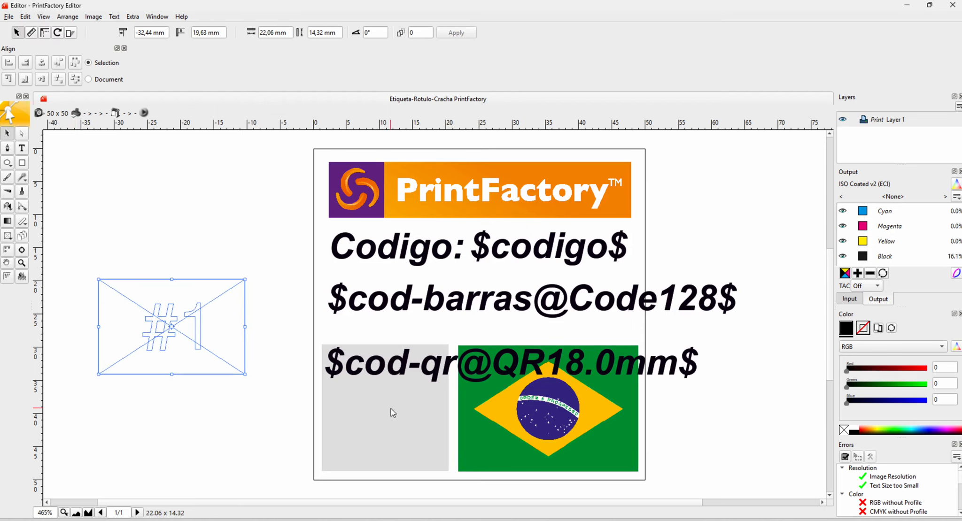
- Check the flag image's dimensions and resize the #1 template frame to 27 mm wide by 18 mm high
left_click(492, 409)
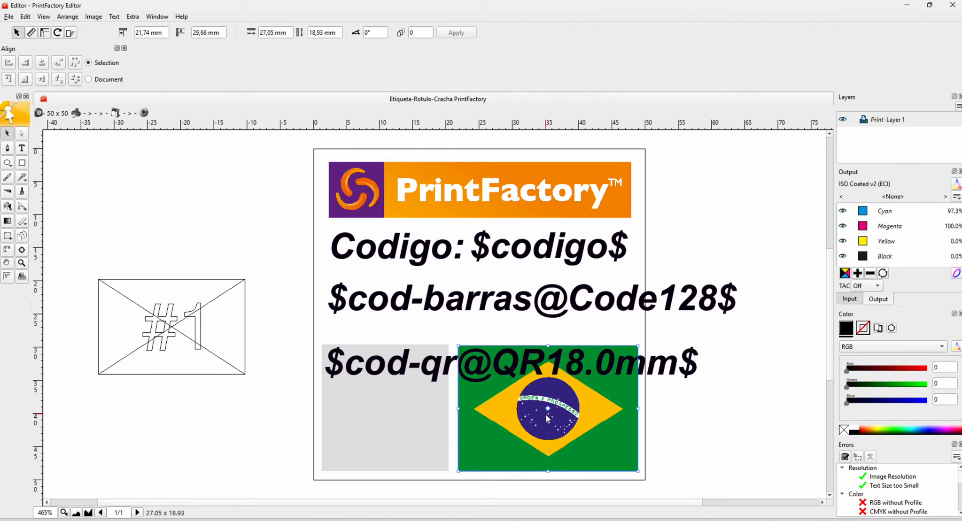
left_click(7, 236)
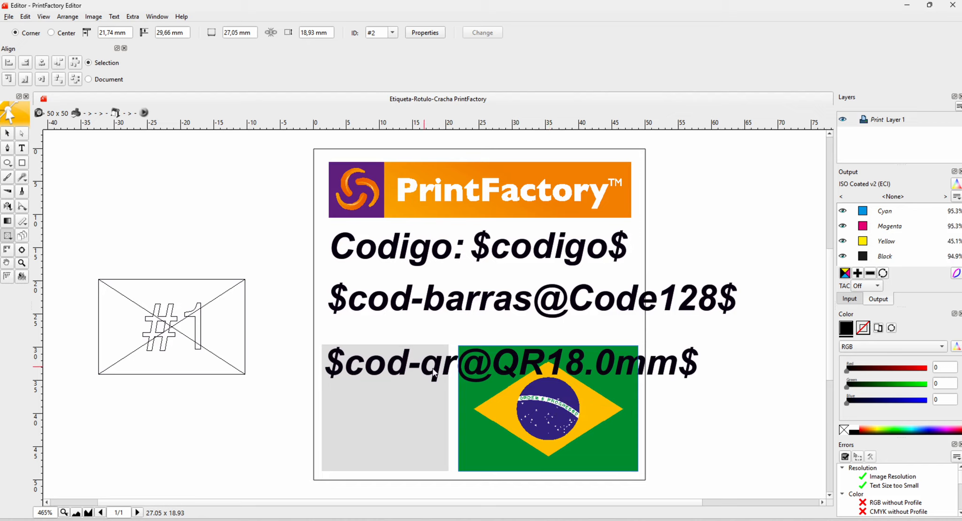
left_click(8, 135)
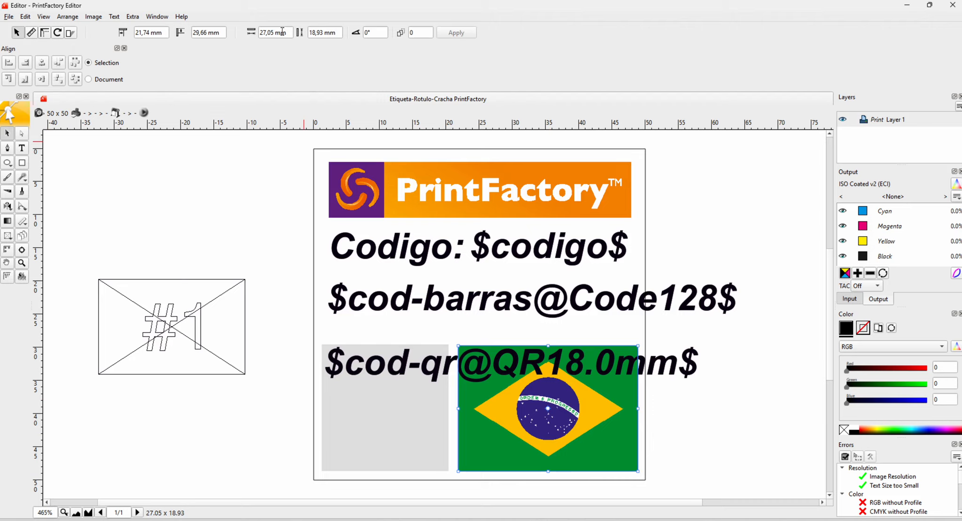
left_click(187, 282)
left_click(287, 32)
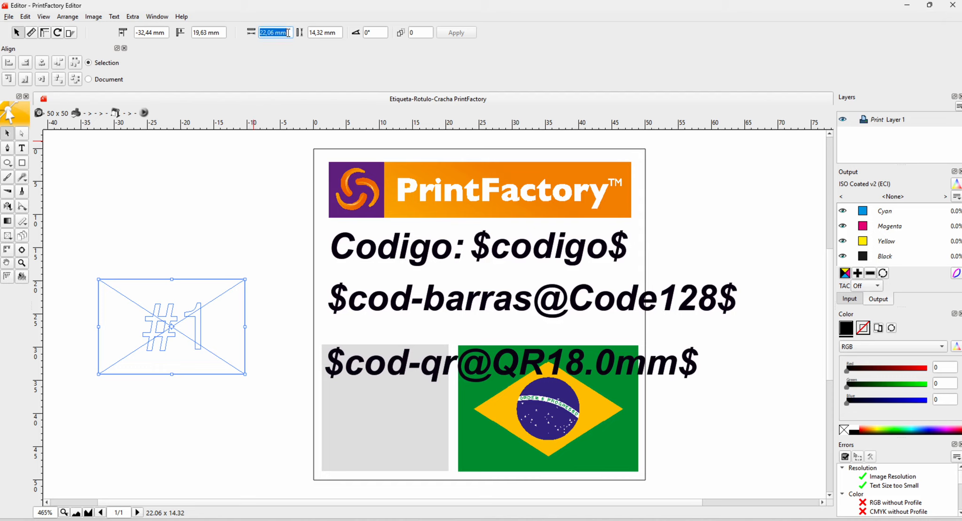
type("27")
key("Tab")
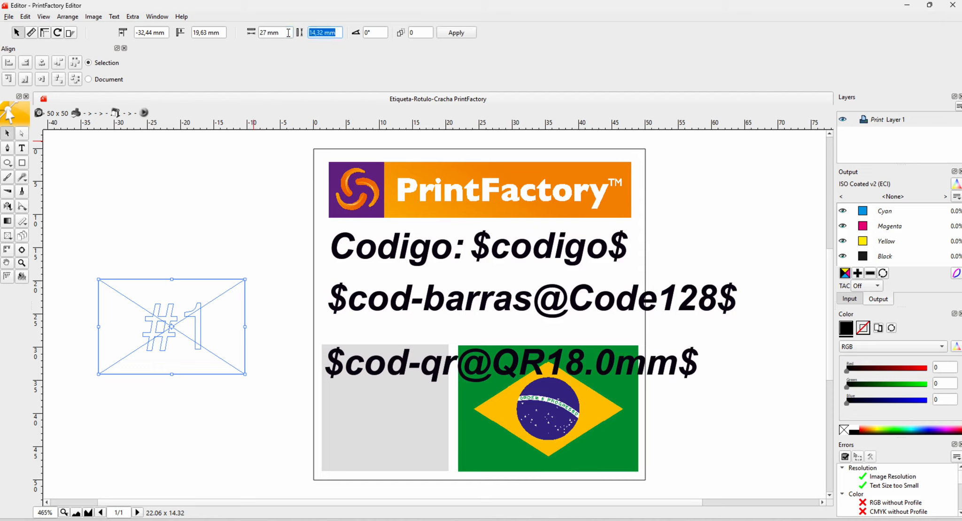
type("18")
key("Return")
- Delete the Brazil flag image and move the #1 template frame into its place, at about X 21.63 mm and Y 29.99 mm
left_click(597, 403)
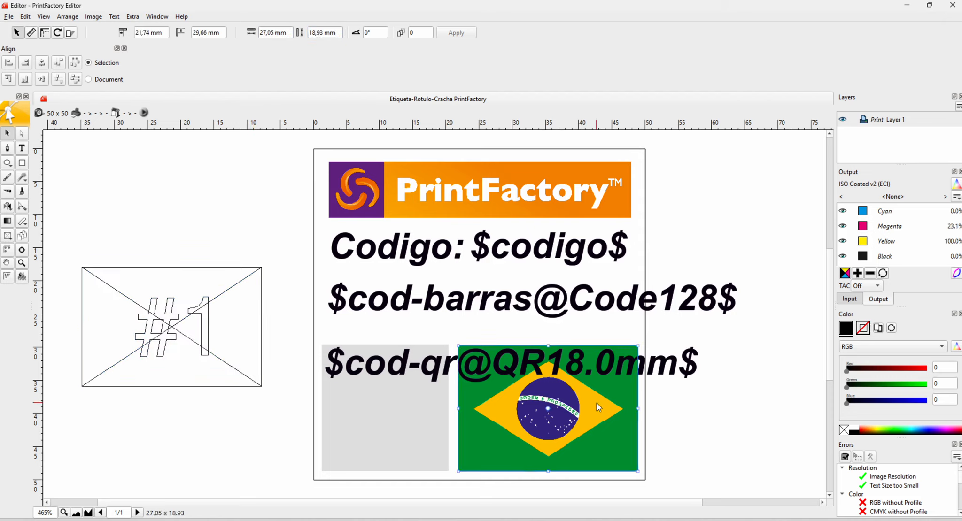
key("Delete")
left_click_drag(173, 314, 532, 414)
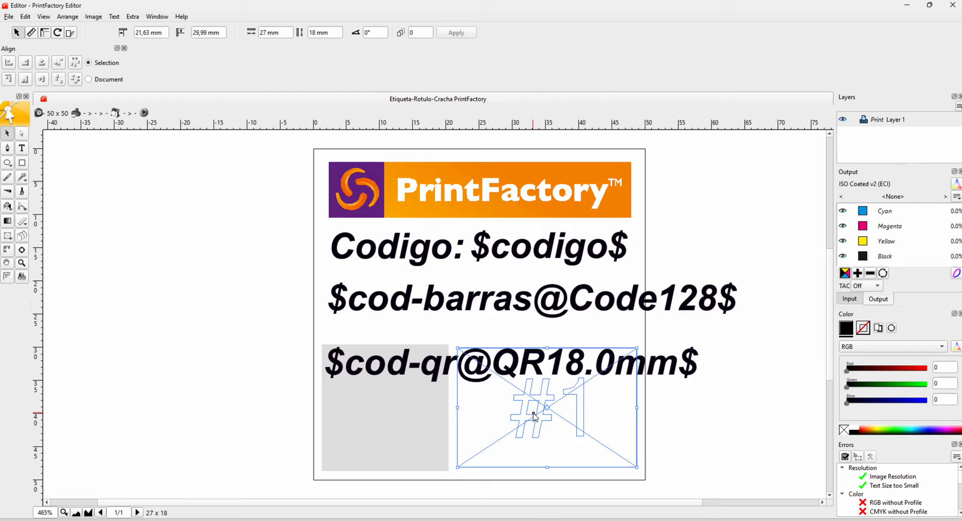
left_click(257, 335)
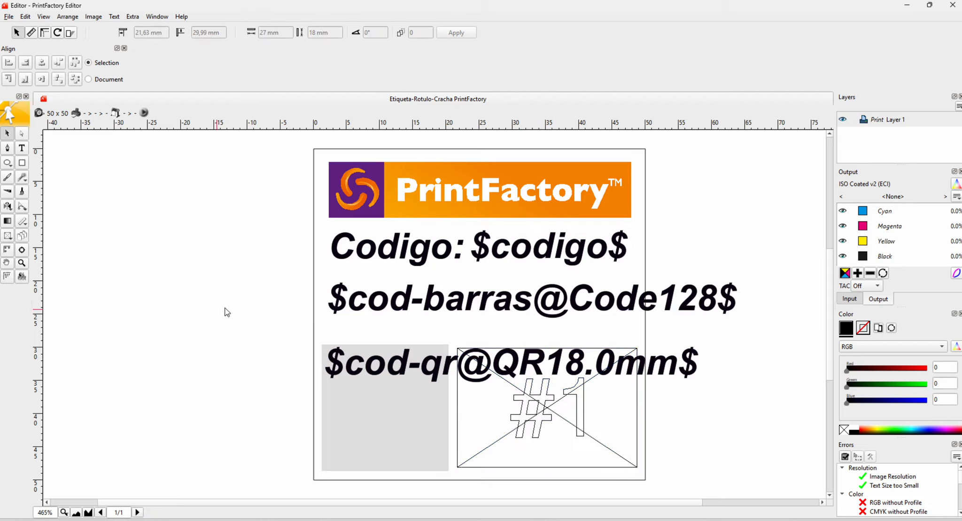
- Set the Resize Image option of the #1 template frame to Fit in its template properties
double_click(526, 399)
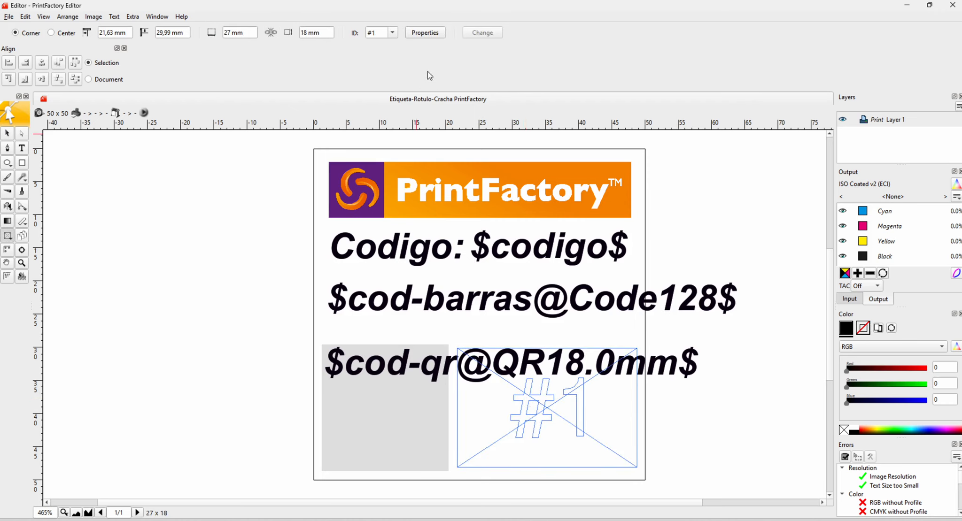
left_click(426, 32)
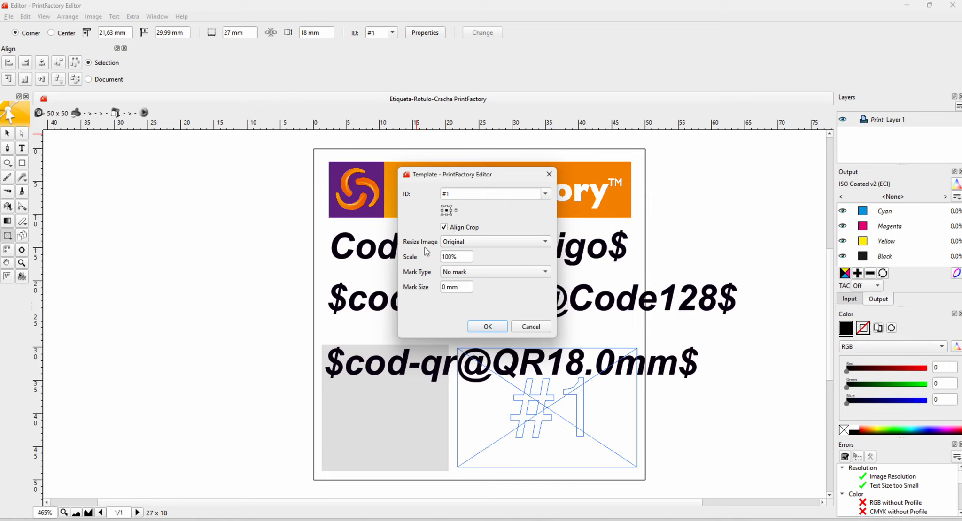
left_click(482, 242)
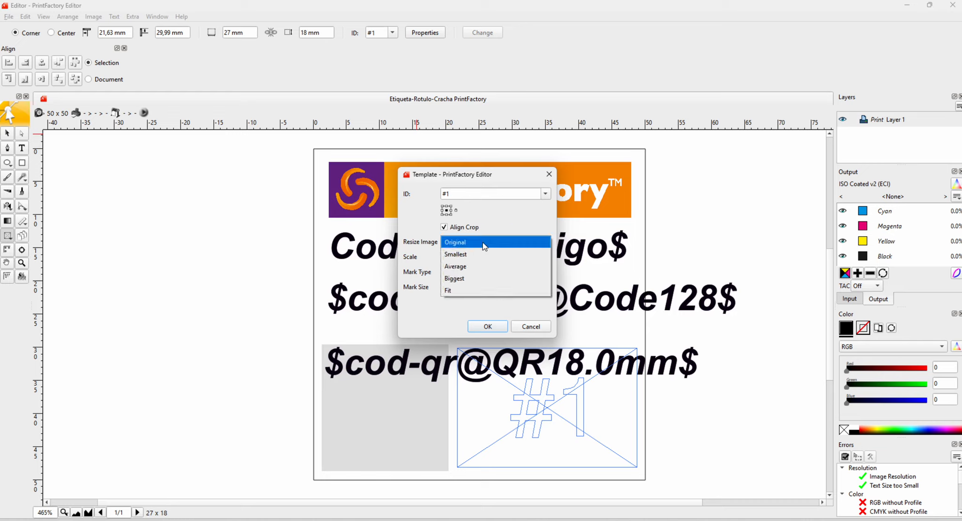
left_click(476, 243)
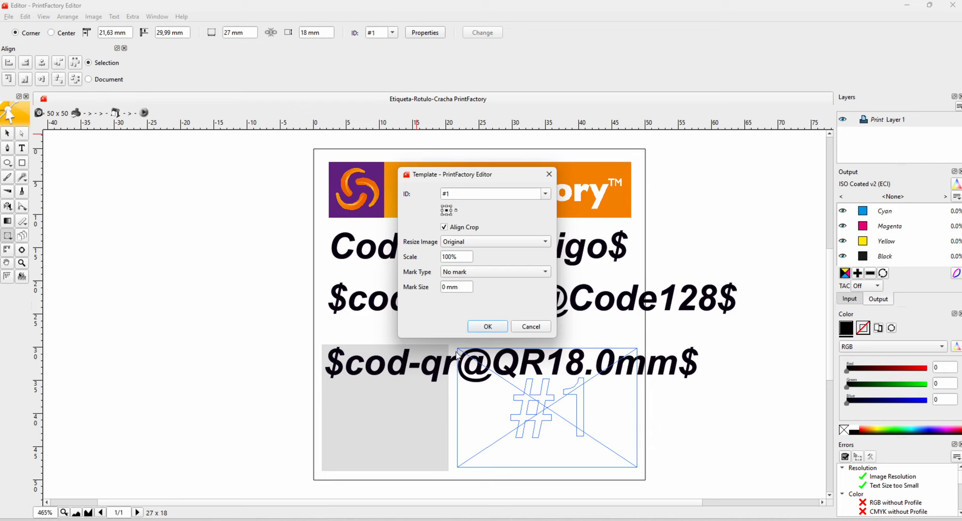
left_click(470, 245)
left_click(469, 251)
left_click(461, 243)
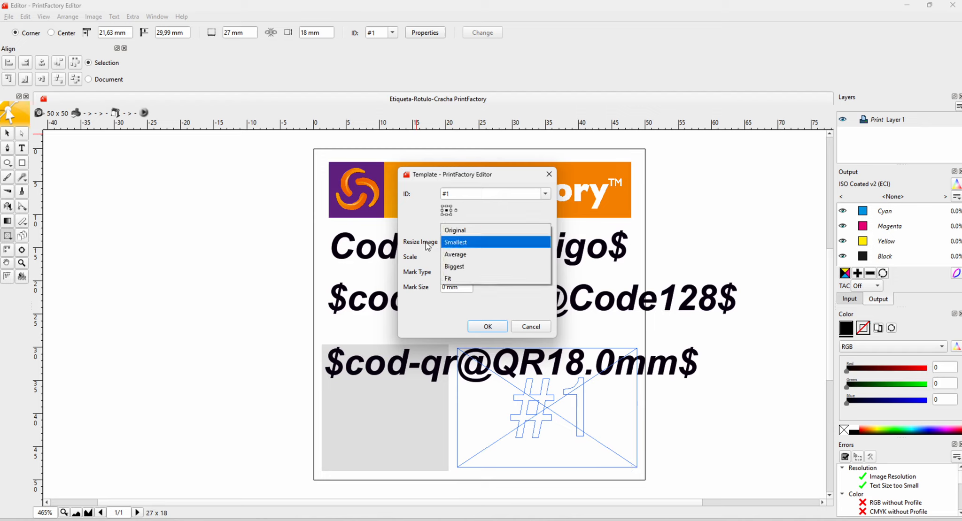
left_click(458, 280)
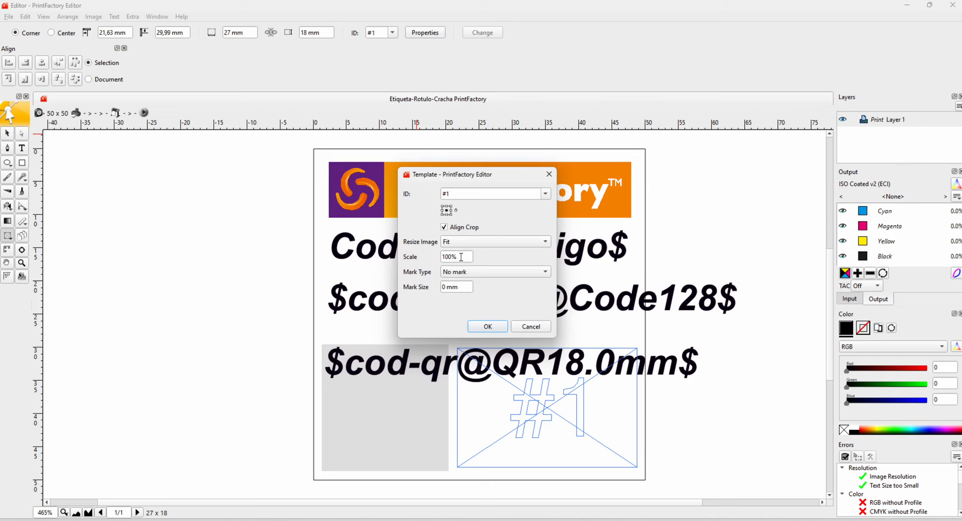
left_click(488, 327)
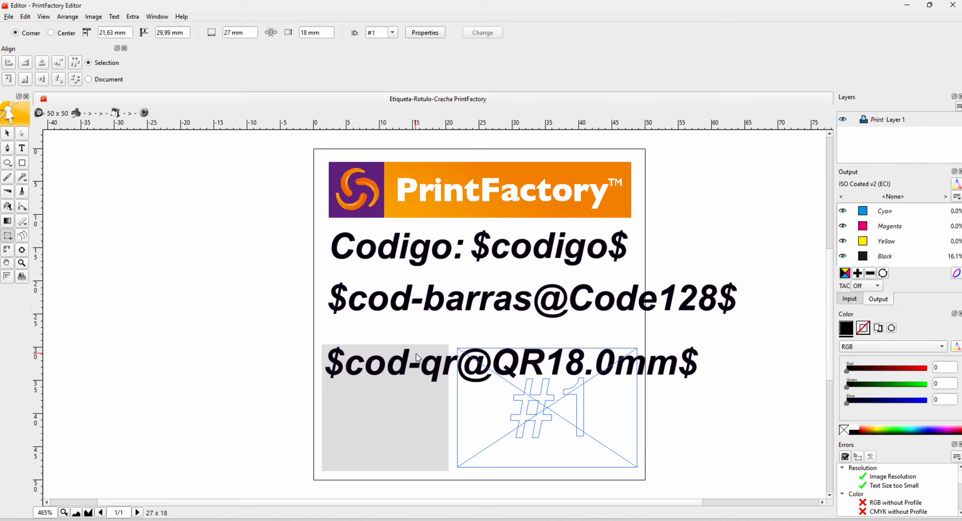
- Save the label over the existing Etiqueta-Rotulo-Cracha PrintFactory.aur file in the Dados Variaveis folder
left_click(10, 17)
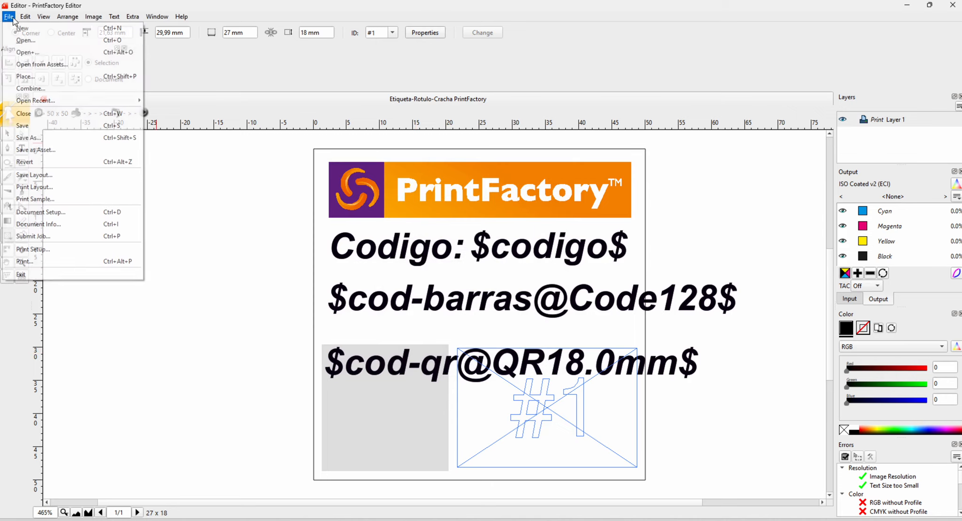
left_click(27, 129)
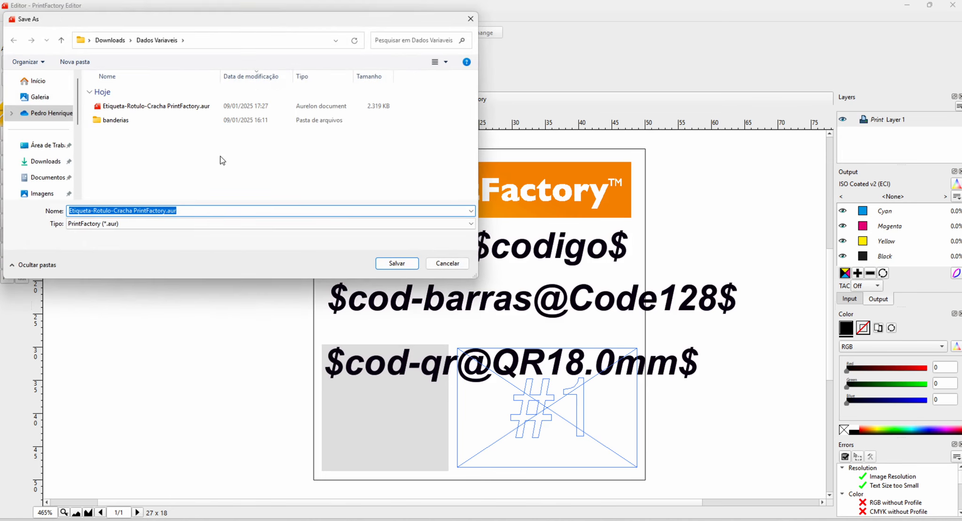
left_click(169, 107)
left_click(401, 268)
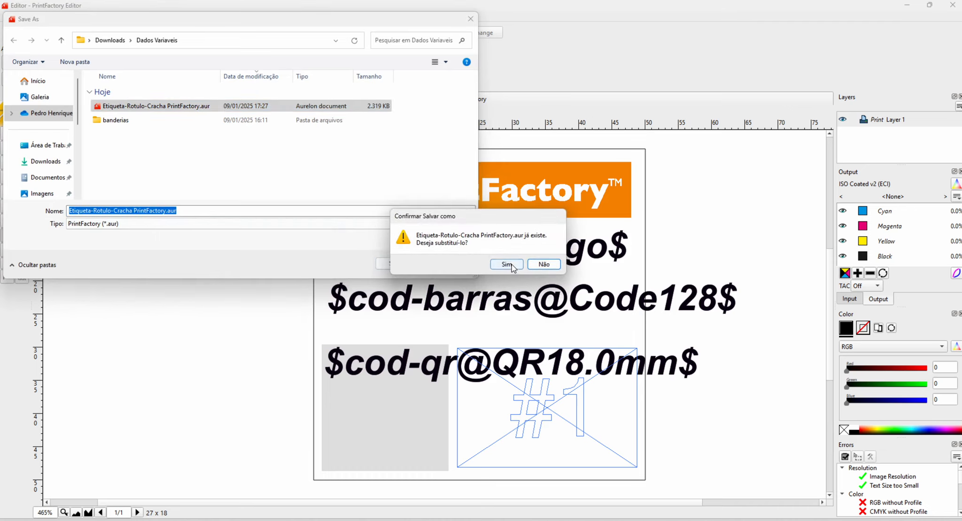
left_click(501, 261)
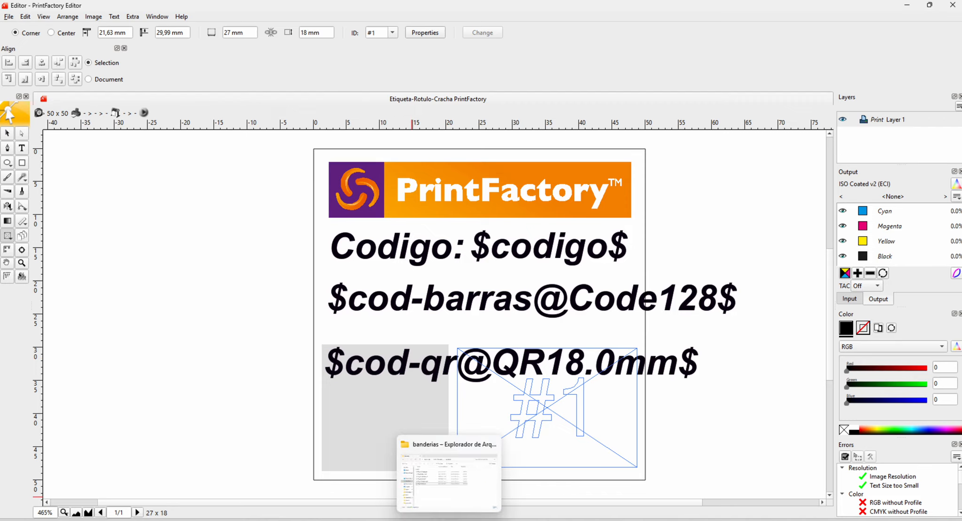
- Open Dados-Variaveis - Bandeiras.csv from the Dados Variaveis folder in Notepad, examine its column headers and rows, and close it
left_click(413, 519)
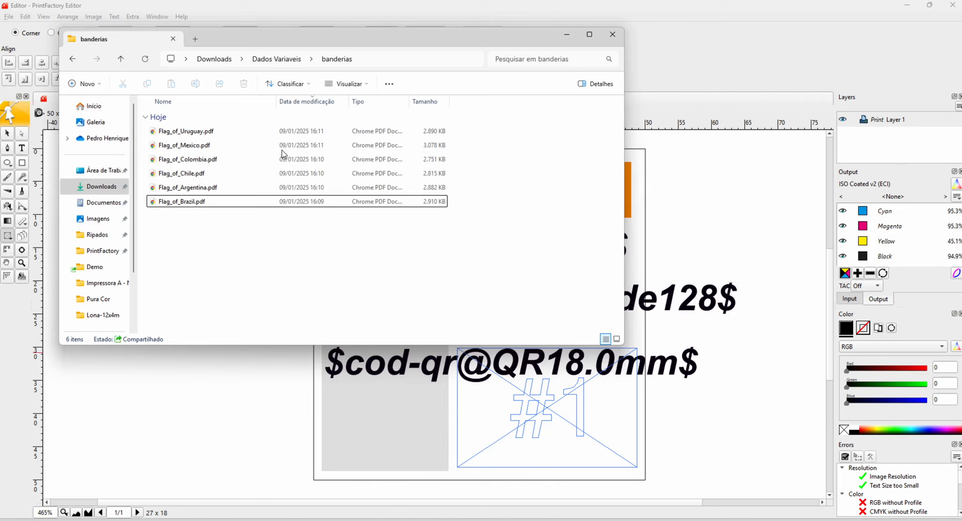
left_click(279, 59)
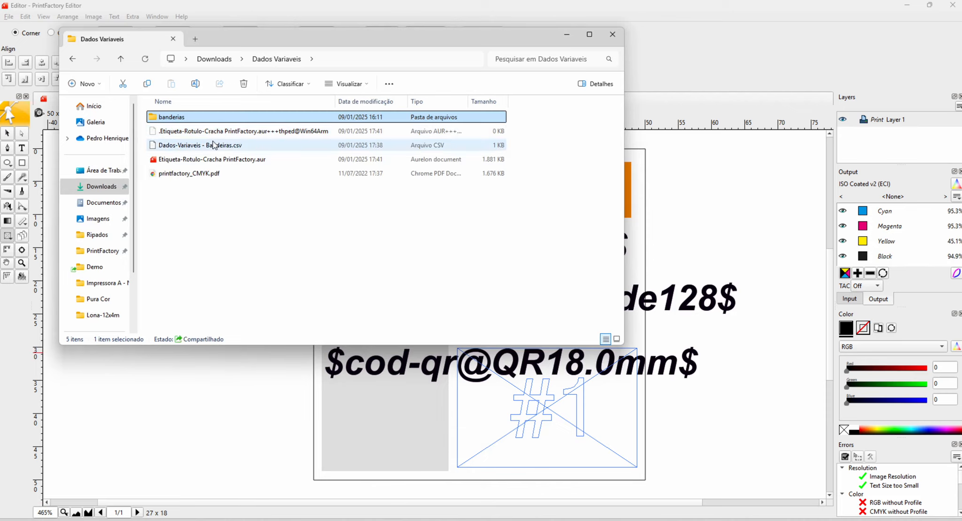
right_click(211, 143)
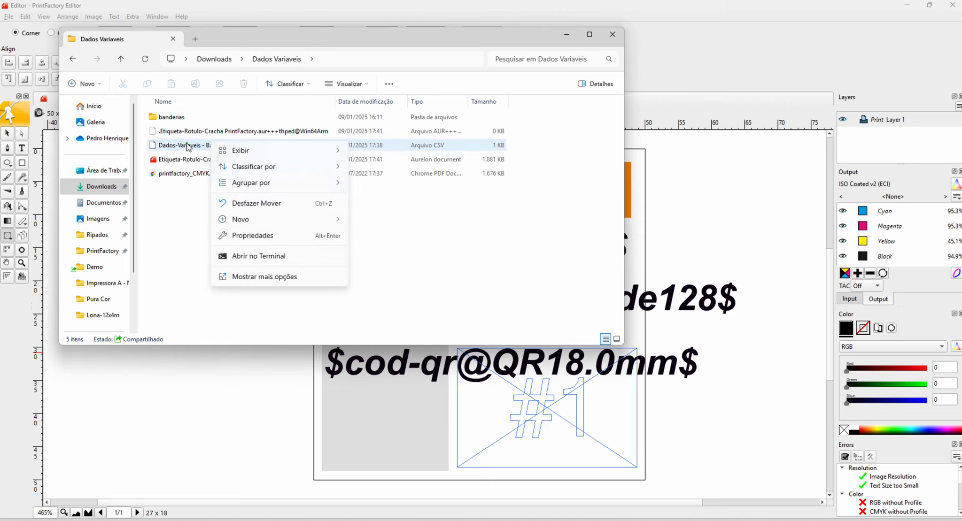
right_click(186, 143)
left_click(249, 300)
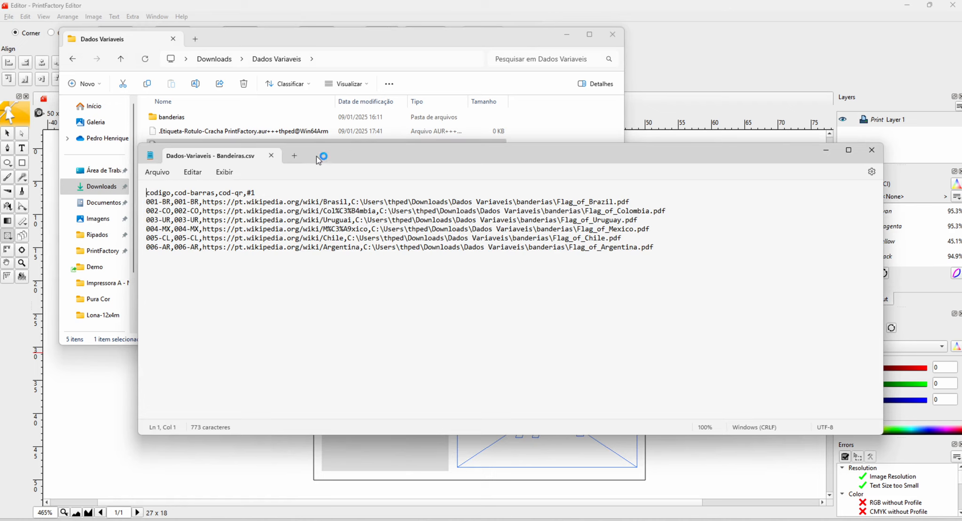
left_click_drag(324, 158, 387, 171)
left_click(567, 35)
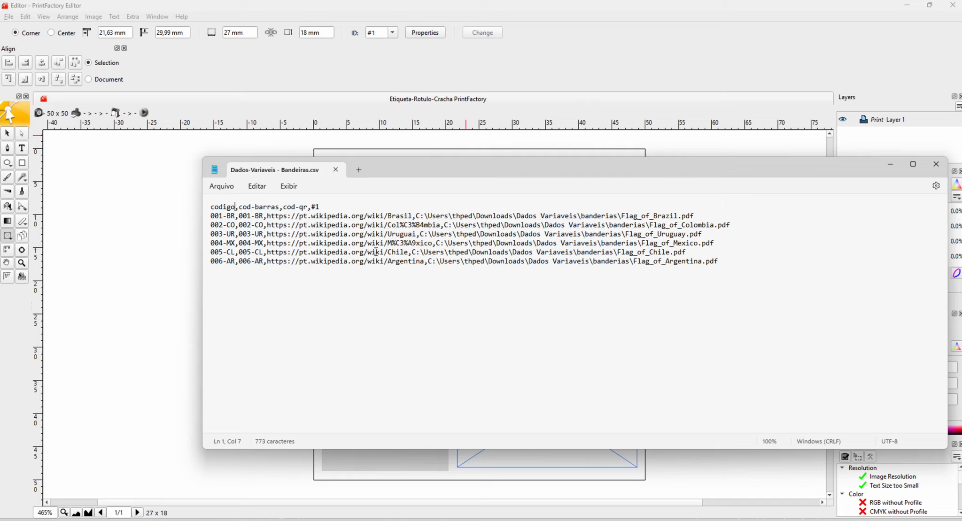
left_click(336, 216)
left_click(336, 169)
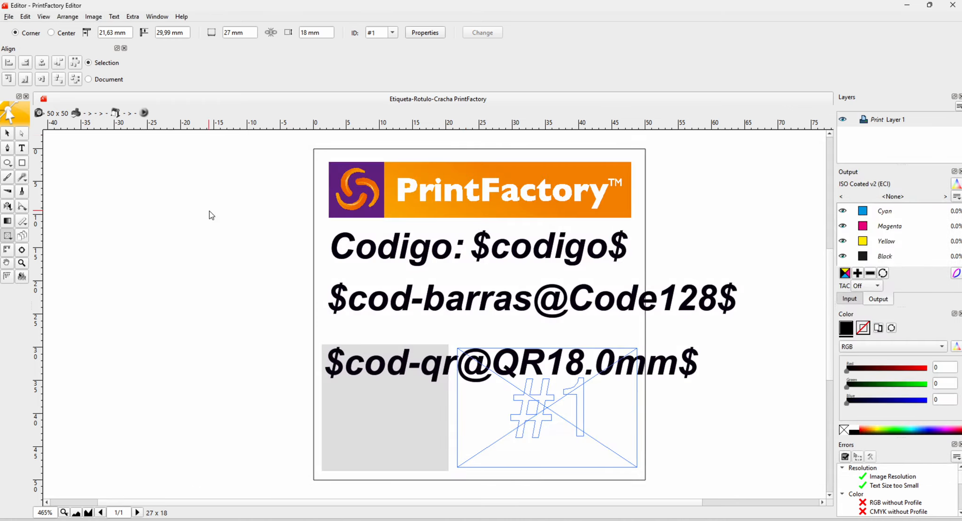
- Start the Combine command and enable importing variable values from CSV with a comma separator
left_click(9, 18)
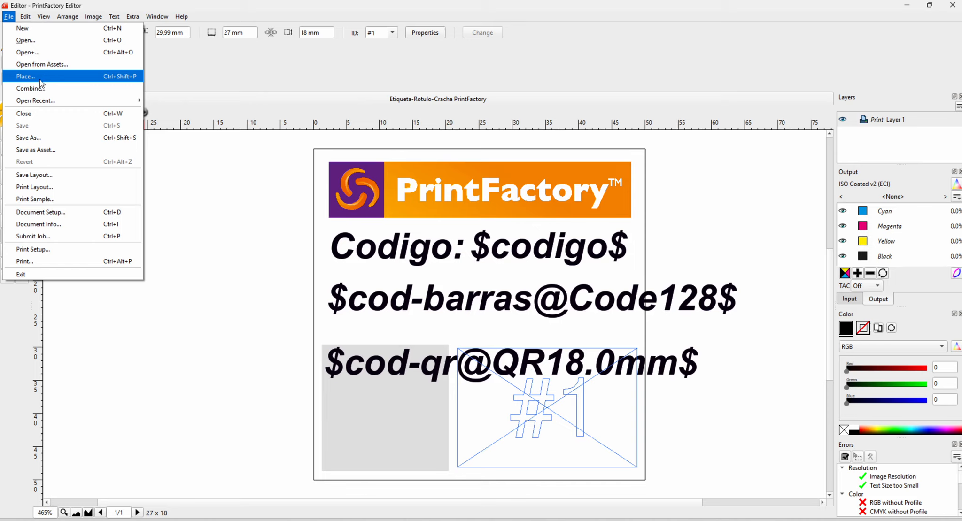
left_click(52, 92)
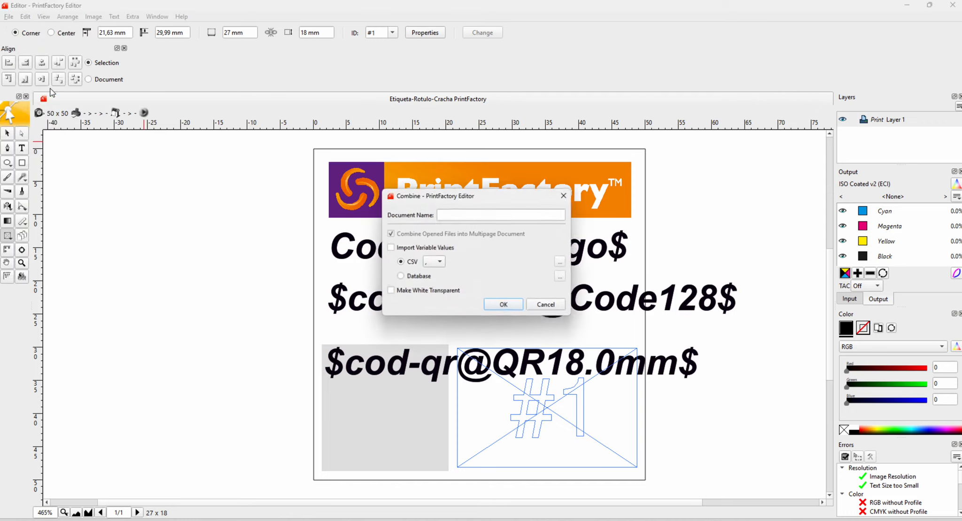
left_click(402, 249)
left_click(440, 264)
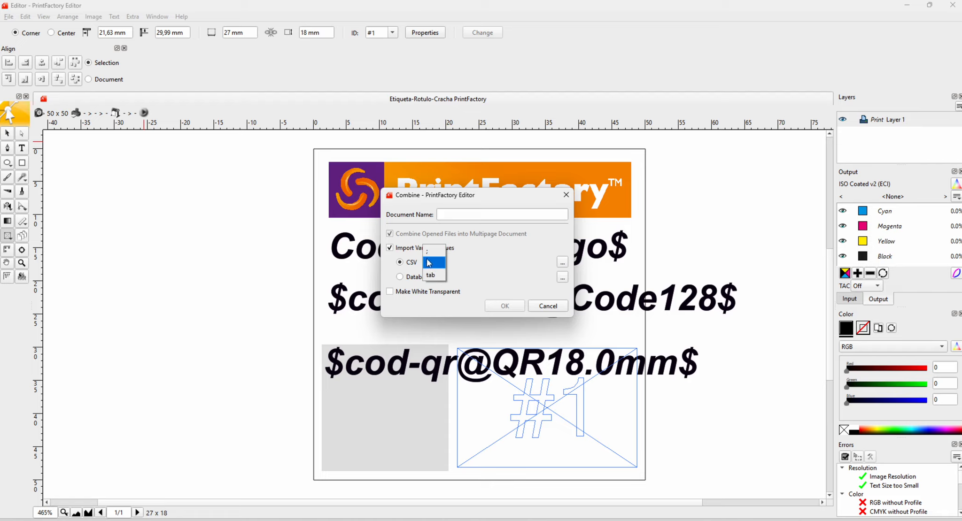
left_click(427, 263)
- Choose Dados-Variaveis - Bandeiras.csv as the data source and generate the combined variable-data labels
left_click(562, 263)
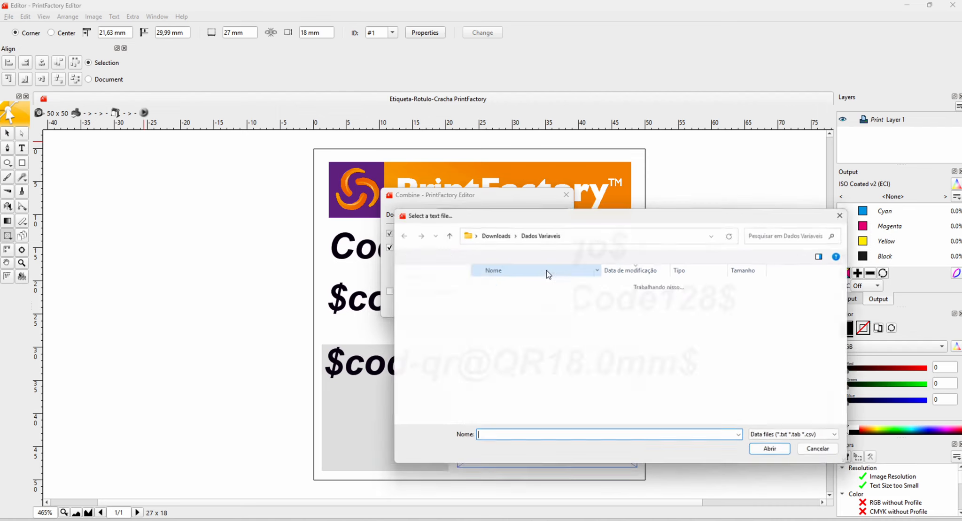
left_click(540, 301)
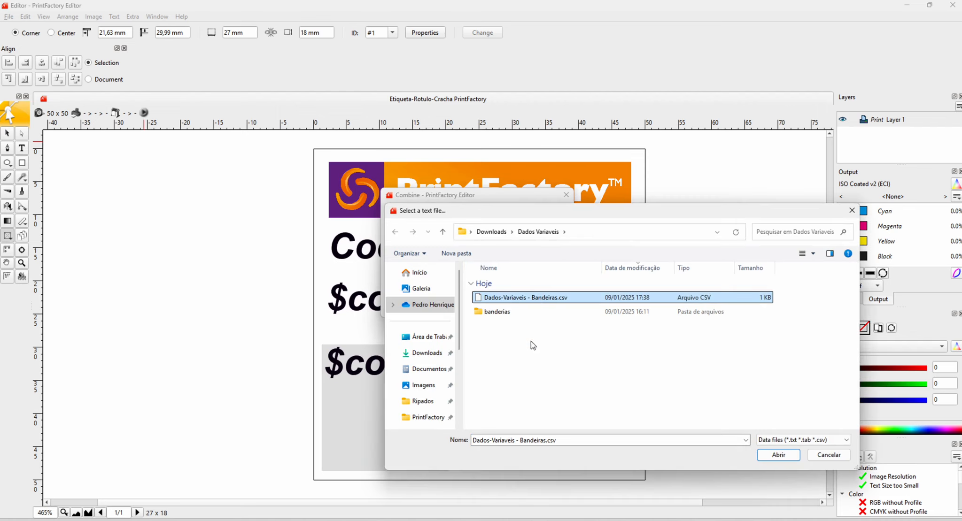
left_click(779, 455)
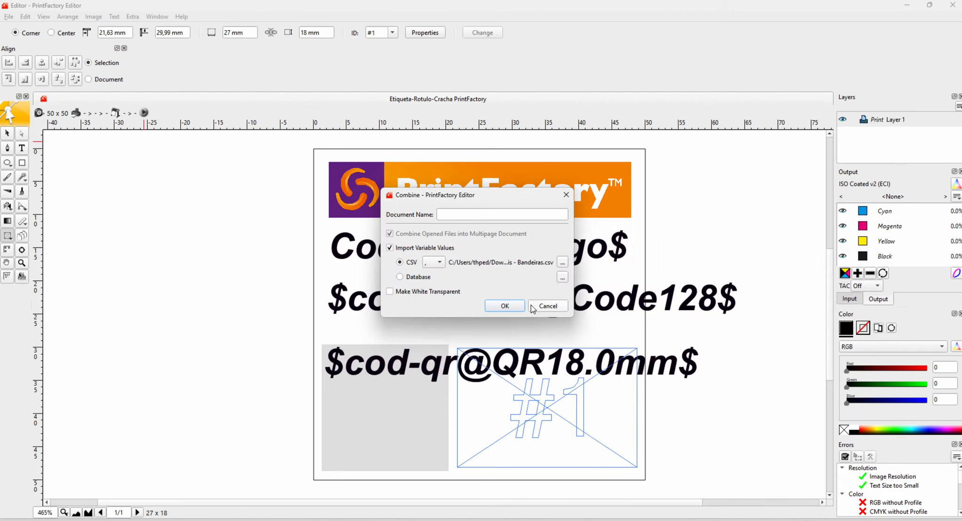
left_click(512, 310)
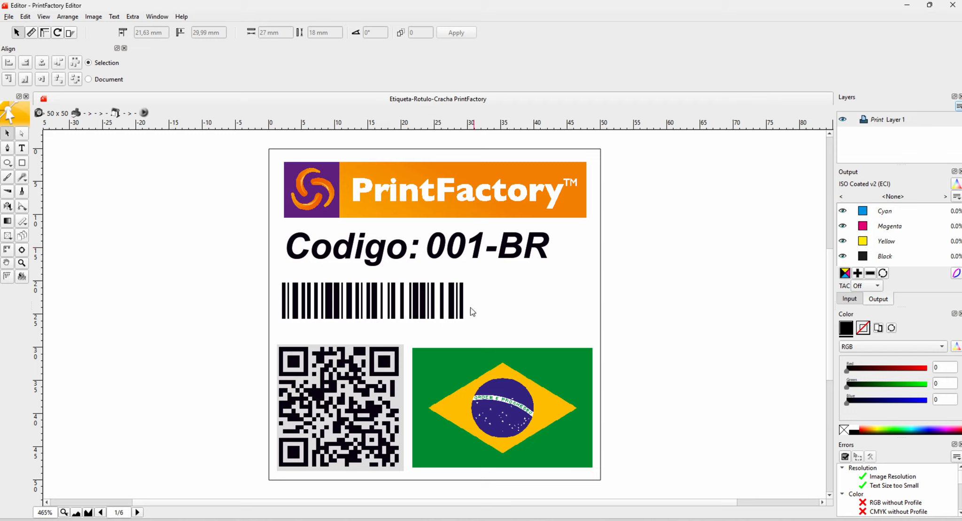
- Select the barcode, and page forward and back through the combined document to compare each label's code, barcode, QR code and flag
left_click(311, 306)
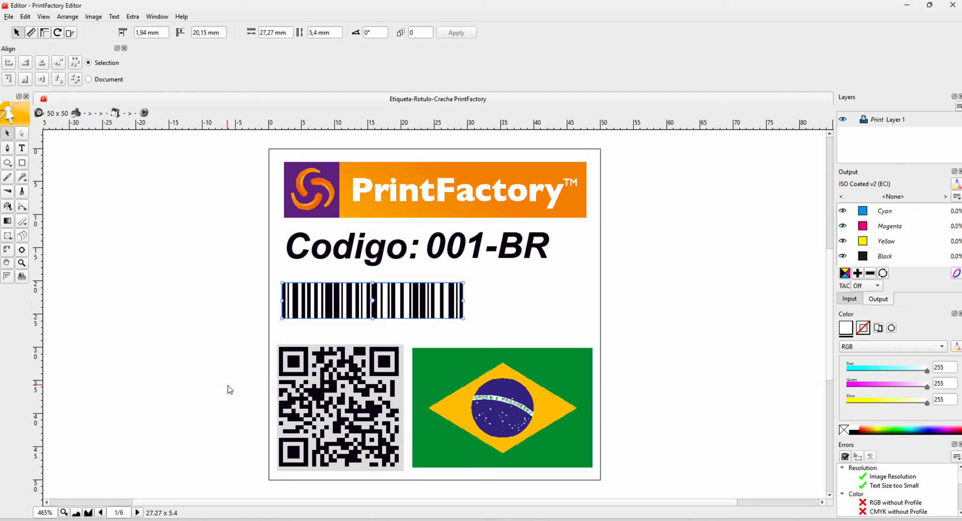
left_click(137, 512)
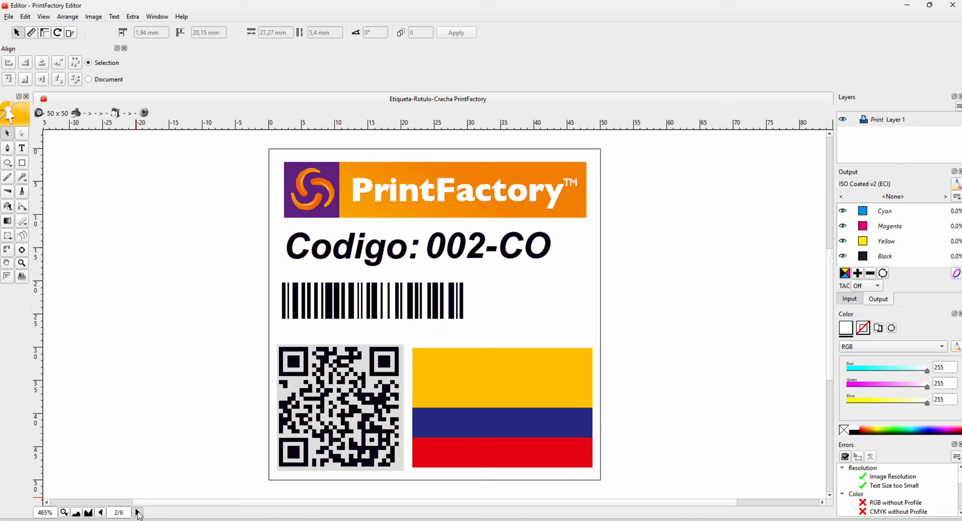
left_click(137, 512)
left_click(138, 512)
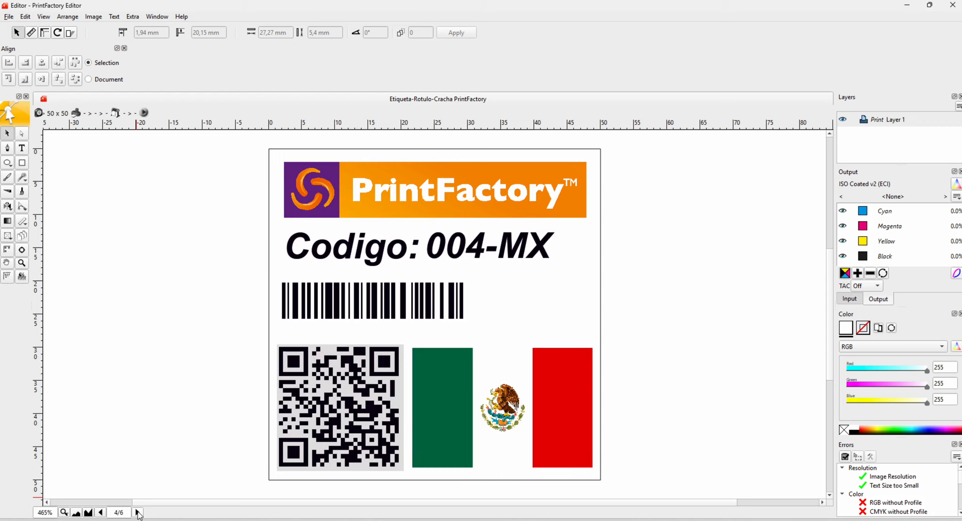
left_click(138, 512)
left_click(137, 513)
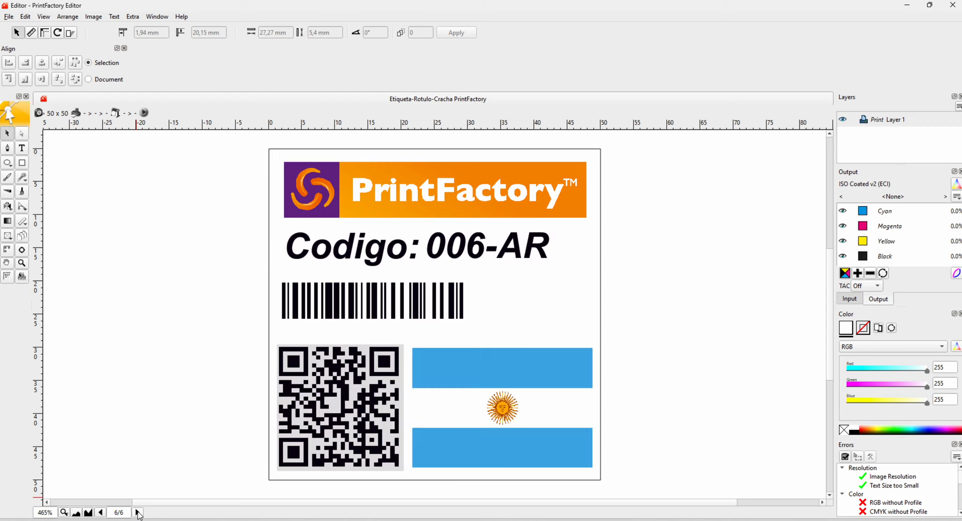
left_click(101, 512)
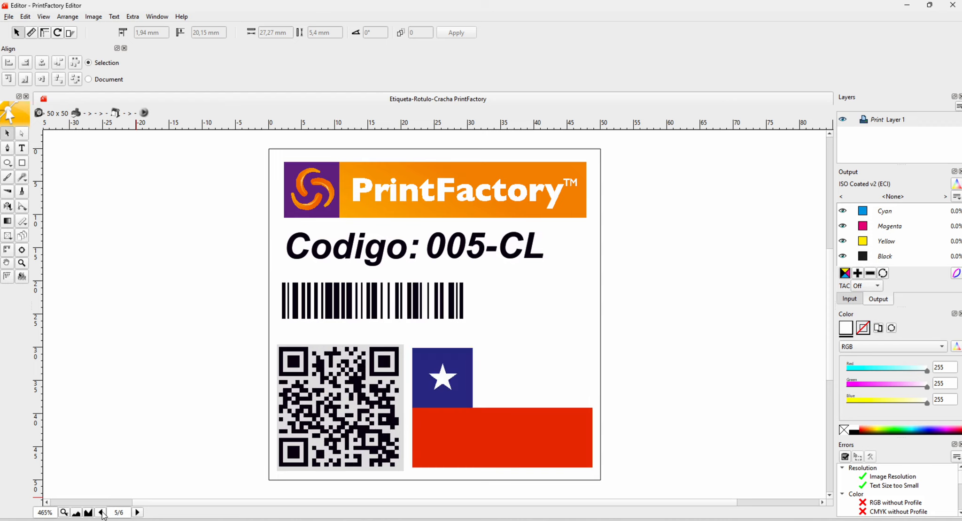
left_click(102, 513)
left_click(102, 512)
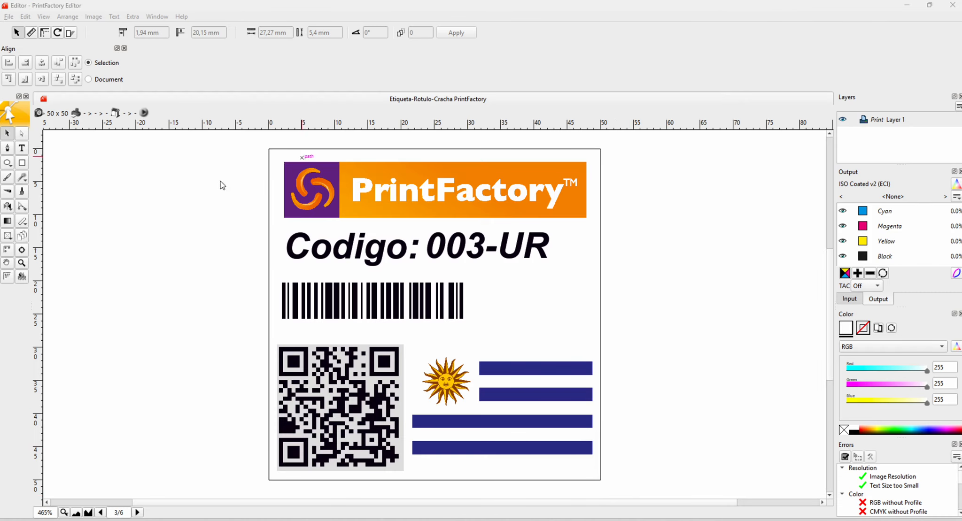
- Save the combined multipage document under the new name Arquivo - Final as a PrintFactory (*.aur) file in the Dados Variaveis folder
left_click(9, 16)
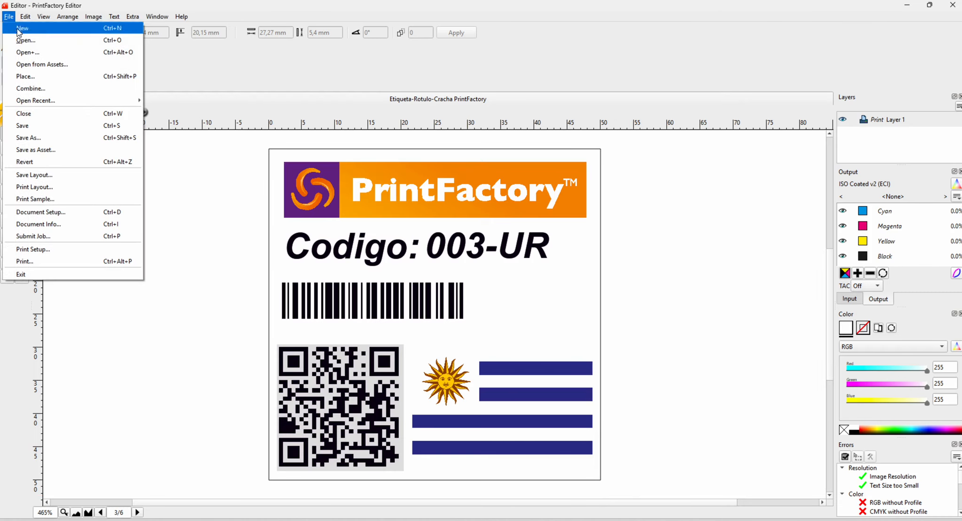
left_click(40, 137)
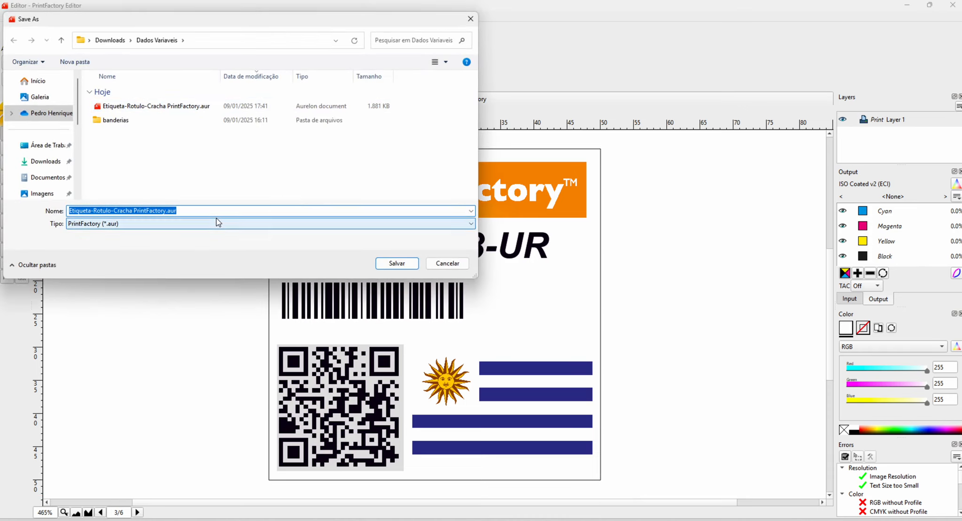
type("Arquivo - Final")
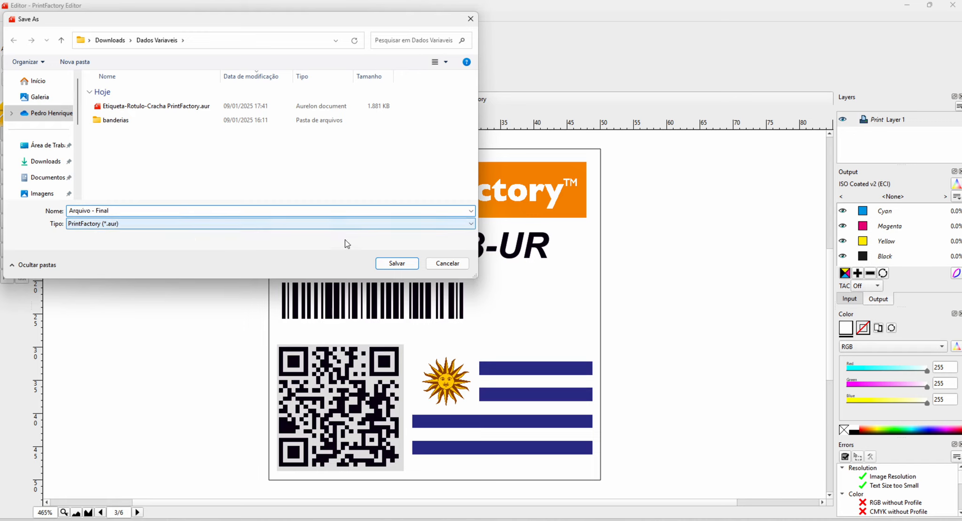
left_click(393, 263)
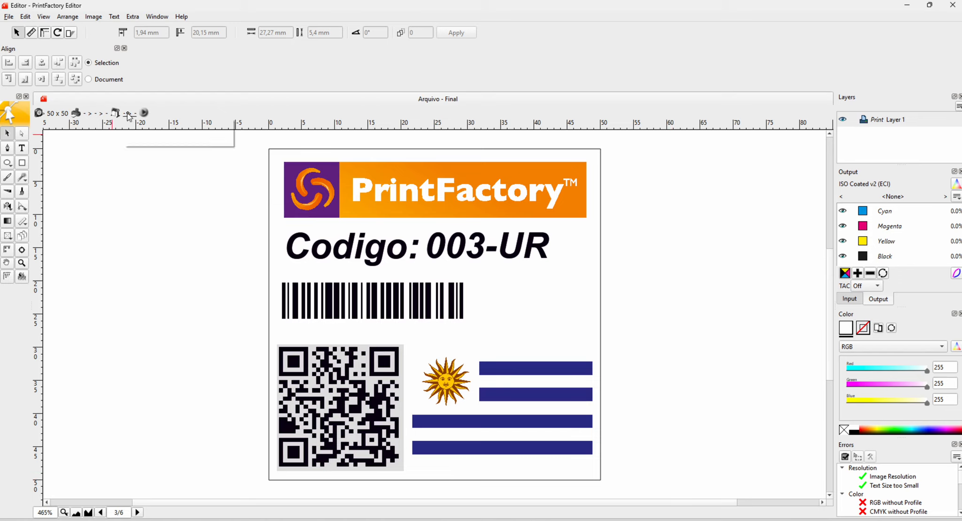
left_click(107, 126)
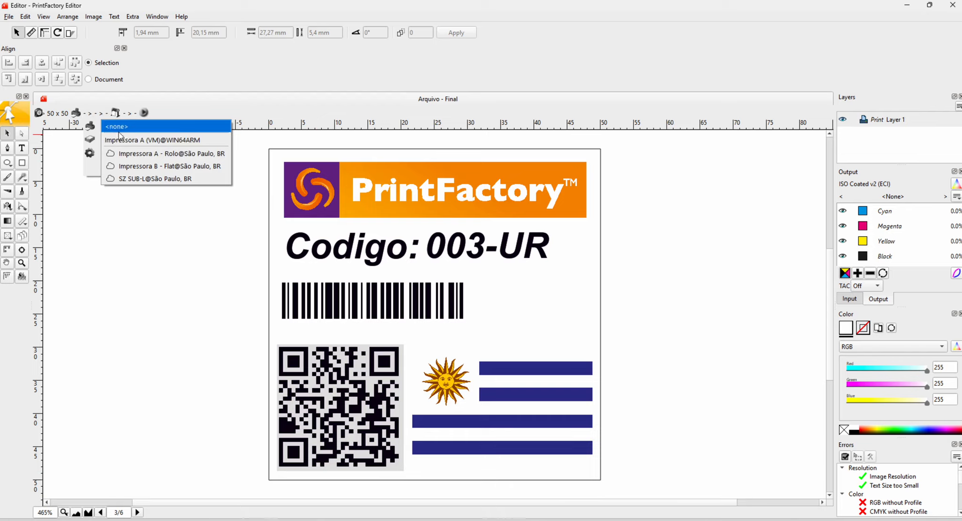
left_click(147, 139)
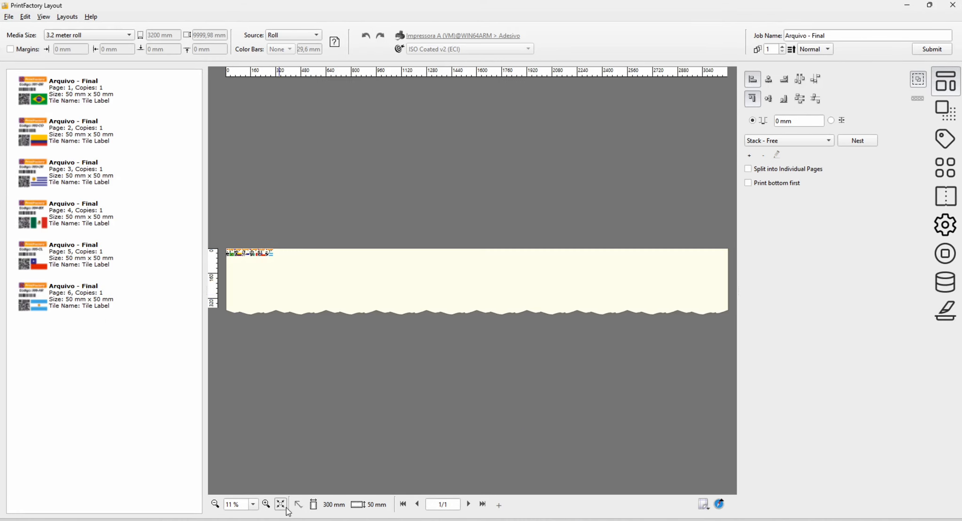
- Move the individual labels apart to scattered positions on the 3.2 meter roll
left_click(266, 505)
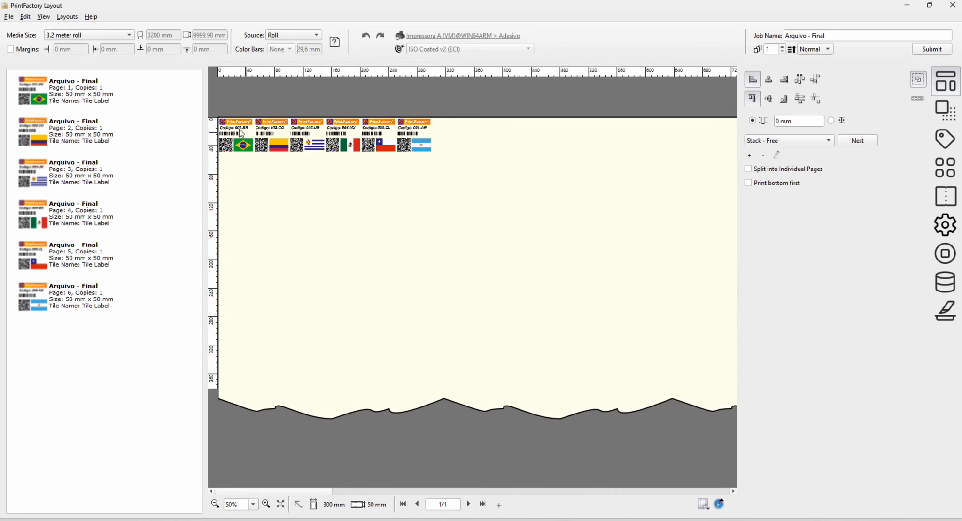
left_click(240, 133)
left_click_drag(240, 133, 264, 177)
left_click_drag(342, 147, 372, 168)
left_click_drag(306, 136, 371, 204)
left_click_drag(386, 124, 439, 204)
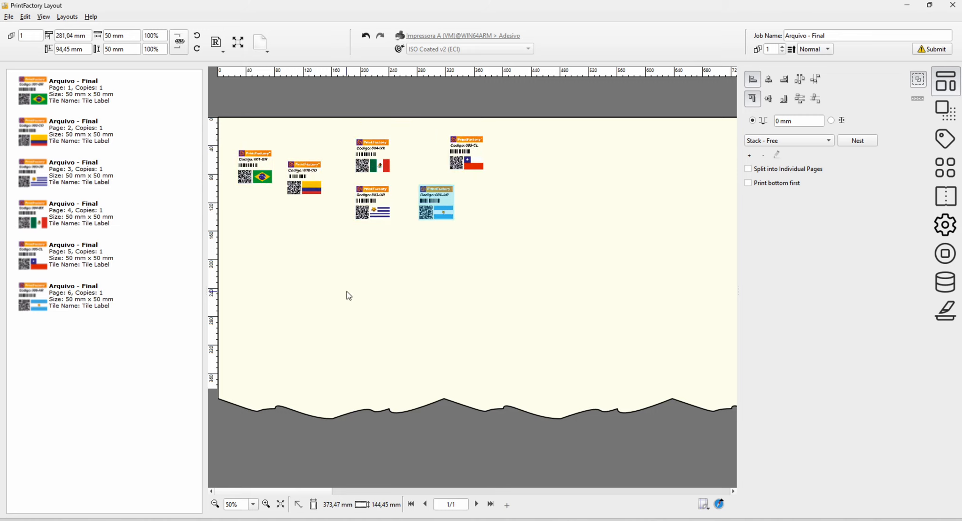
- Choose a different nesting method and nest the scattered labels on the roll
left_click(822, 140)
left_click(784, 92)
left_click(852, 141)
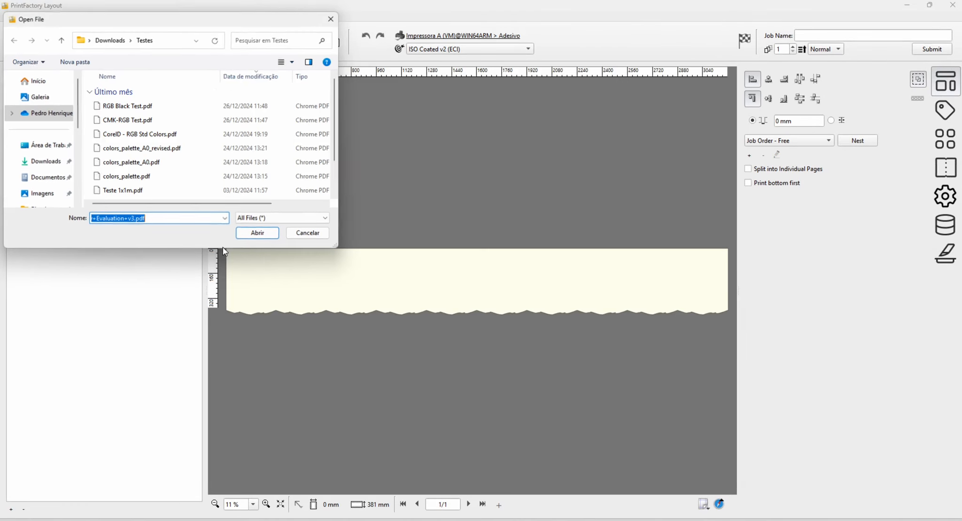
- Open Arquivo - Final.aur from Downloads > Dados Variaveis in PrintFactory Layout, inspect the labels placed on the roll, and close Layout
left_click(115, 41)
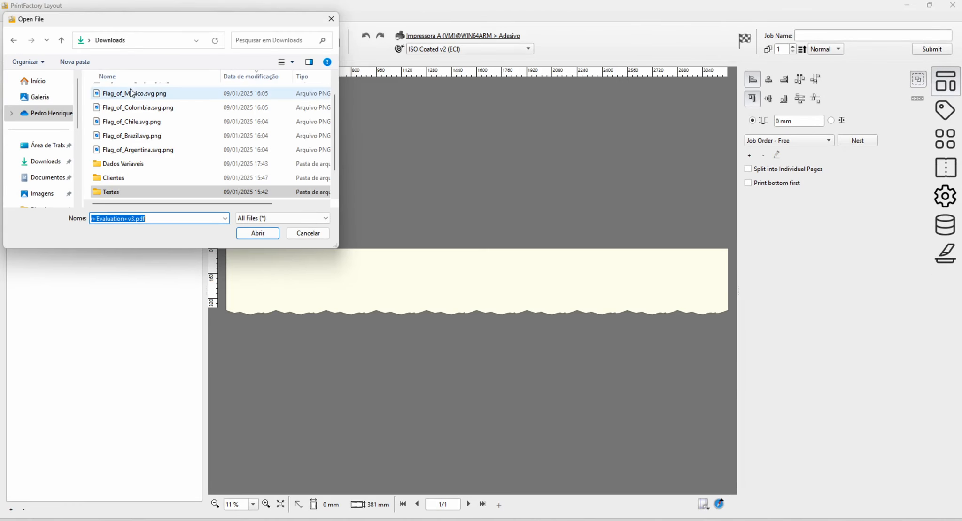
double_click(124, 165)
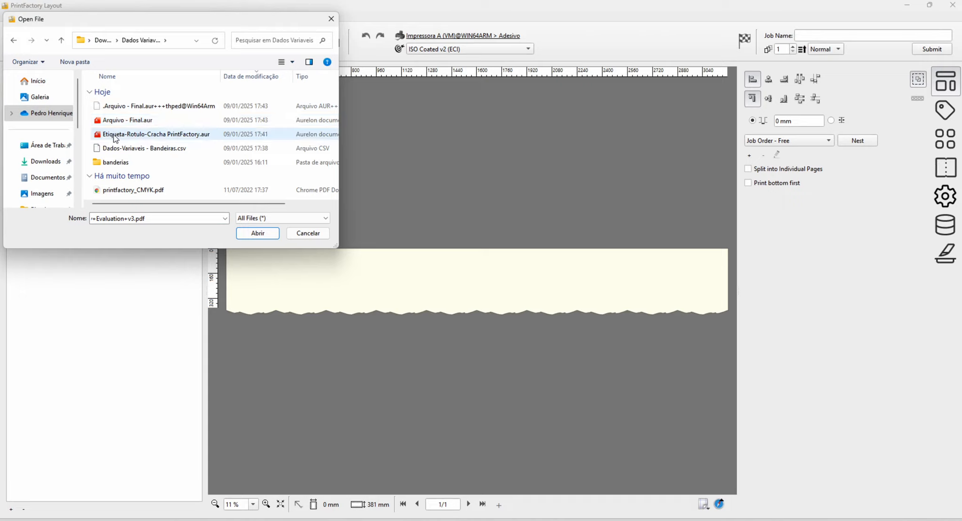
left_click(124, 122)
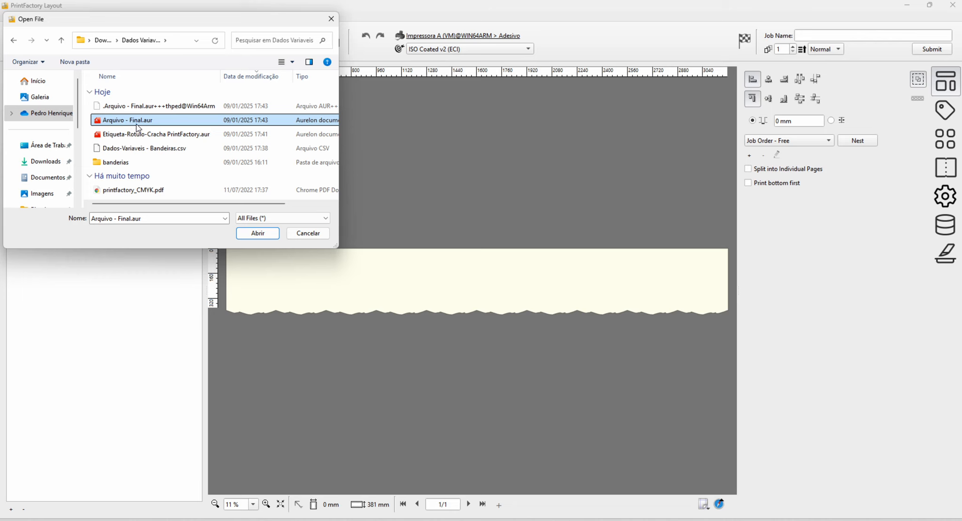
double_click(136, 125)
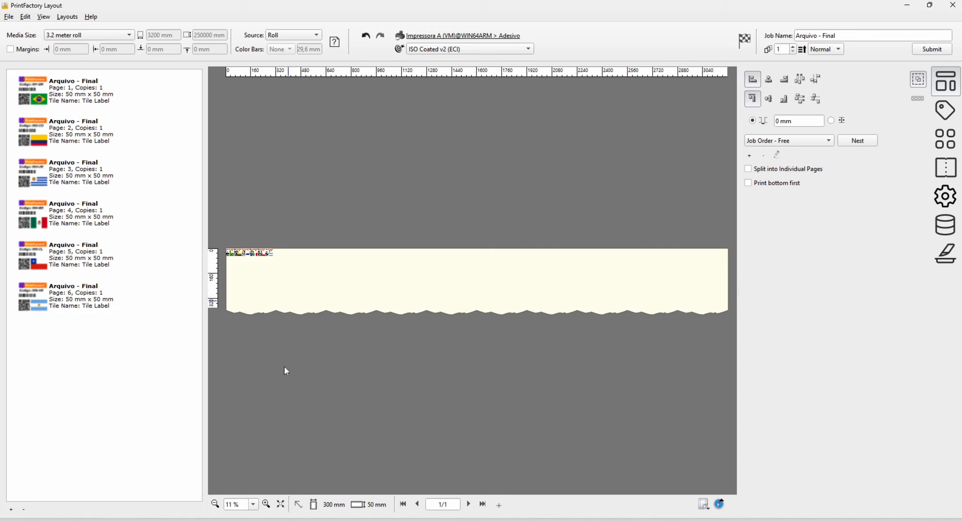
left_click(266, 503)
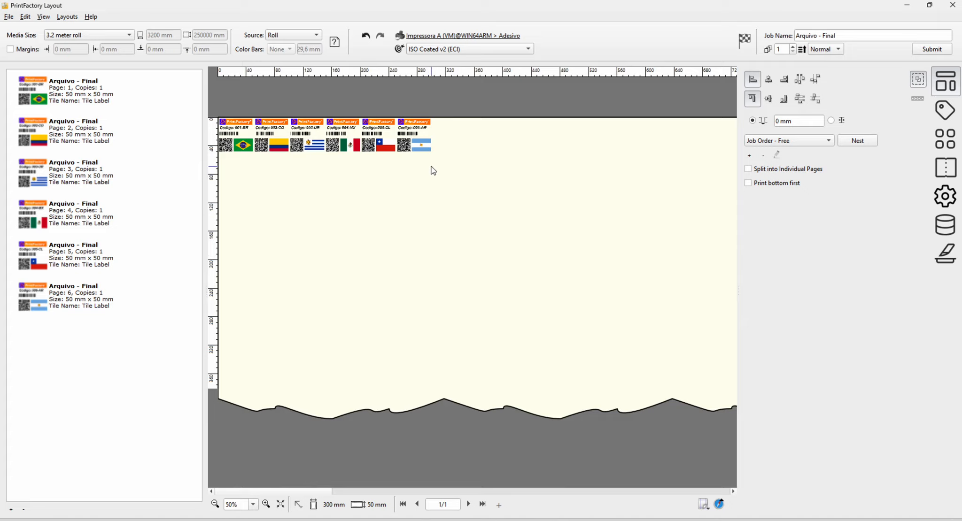
left_click(950, 5)
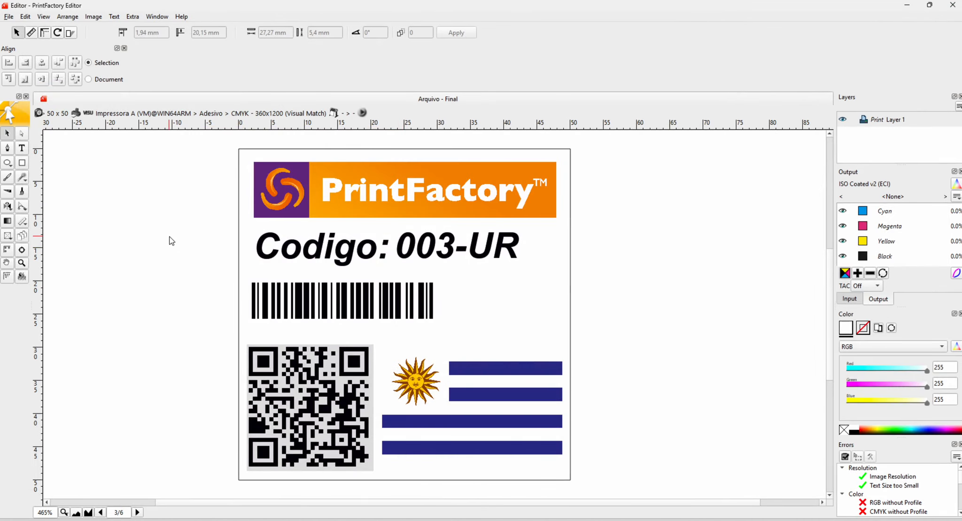